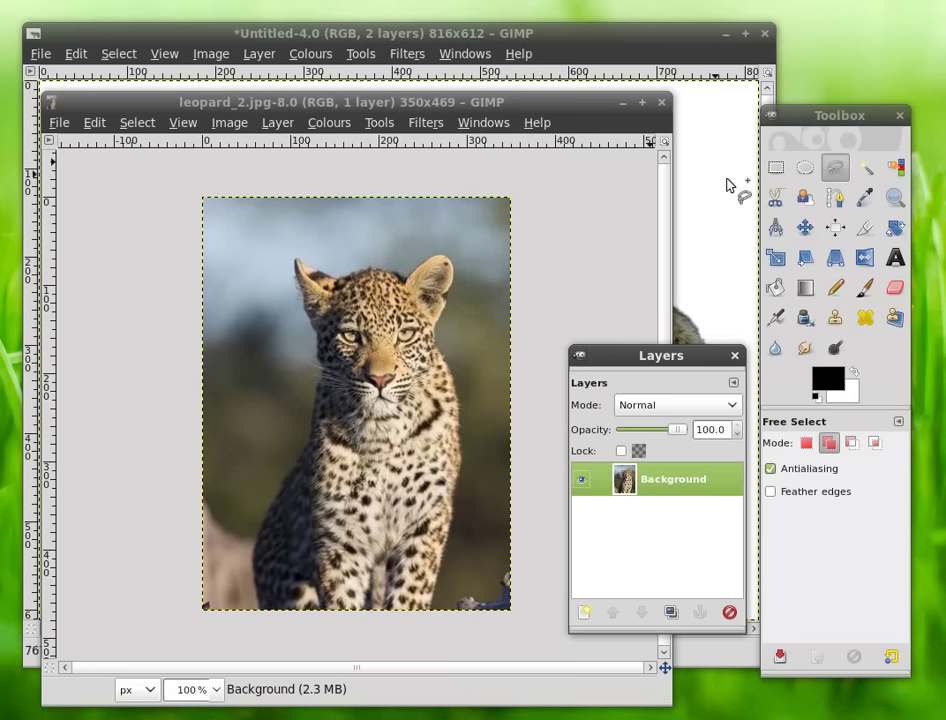
Activate the Scissors Select tool to trace the leopard in leopard_2.jpg
left_click(778, 201)
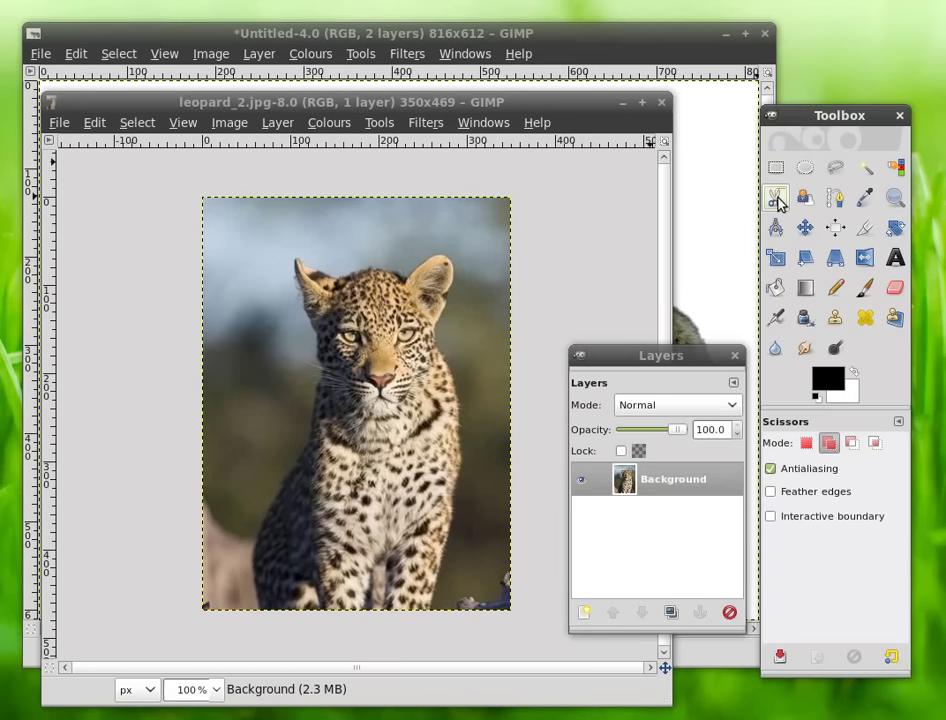
Trace the leopard's left ear, cheek, jaw and chest down to the image's bottom edge
left_click(295, 262)
left_click(300, 291)
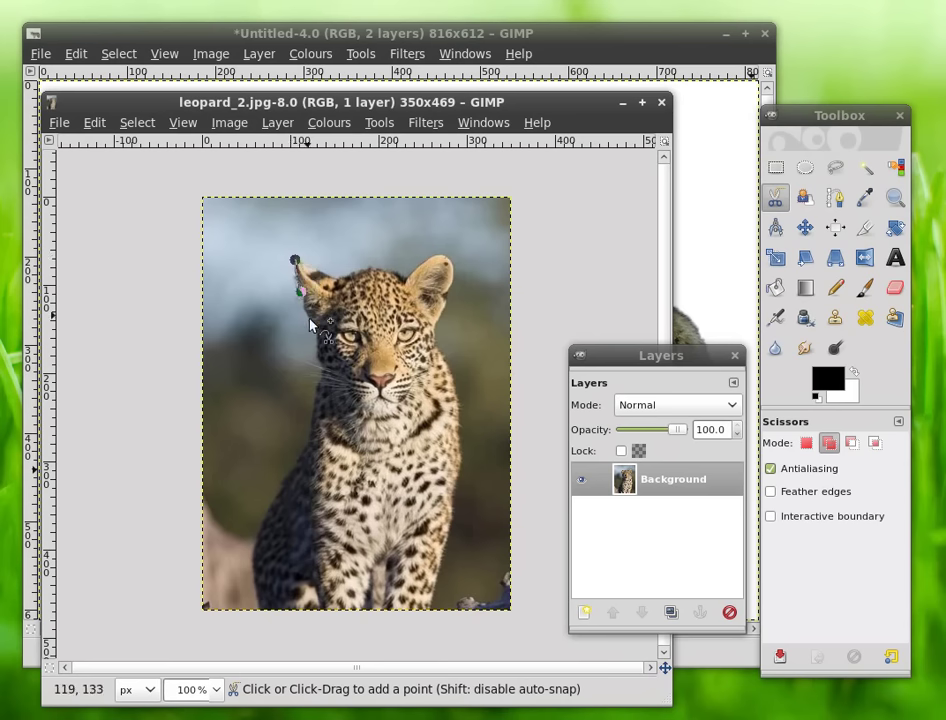
left_click(313, 329)
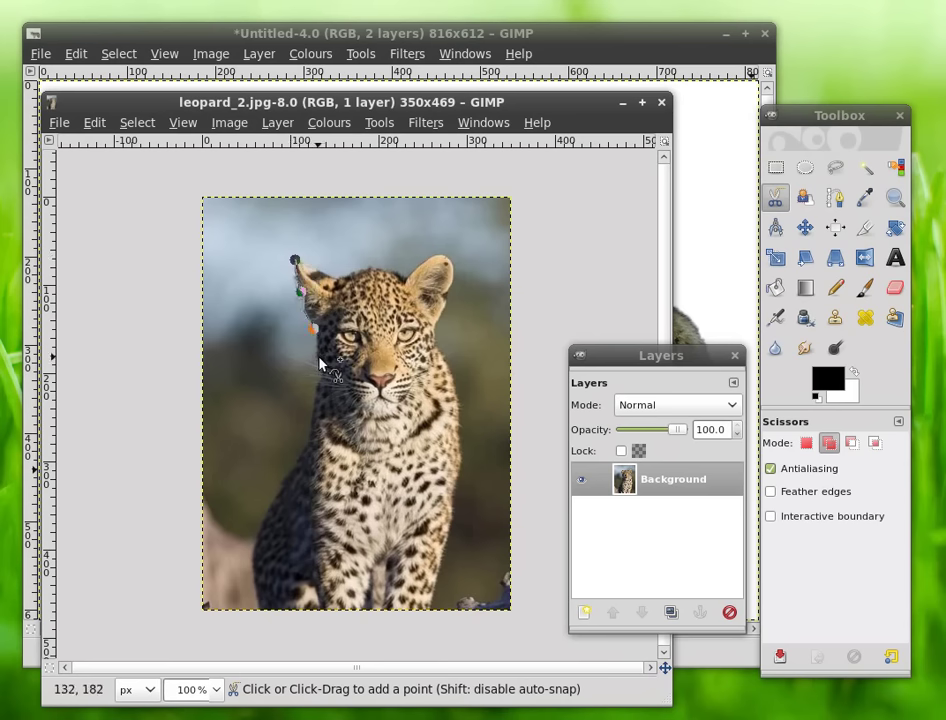
left_click(317, 386)
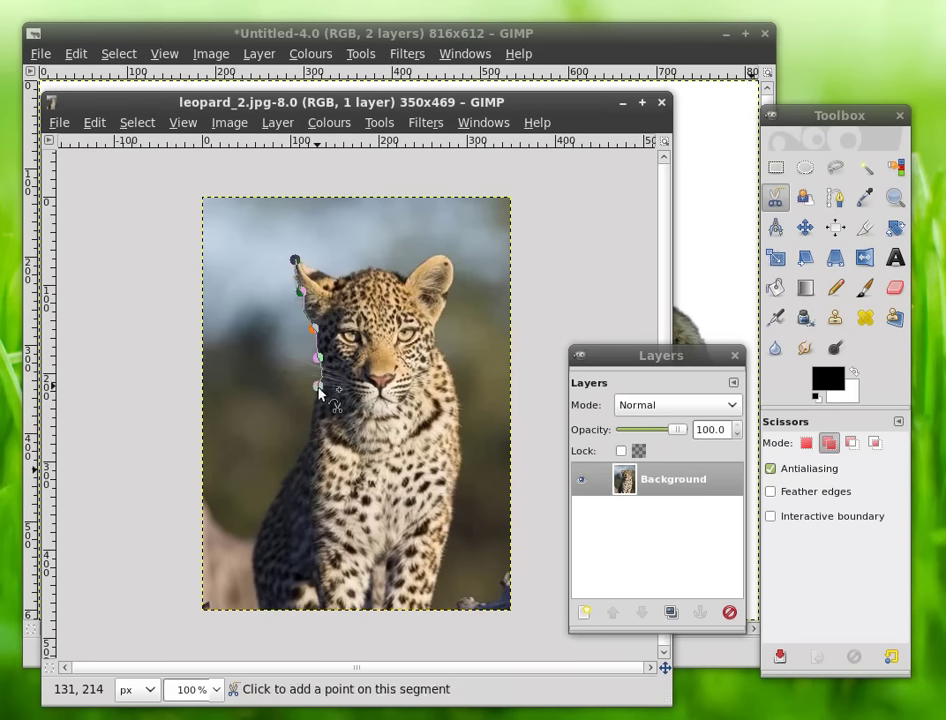
left_click(309, 441)
left_click(284, 478)
left_click(262, 523)
left_click(252, 570)
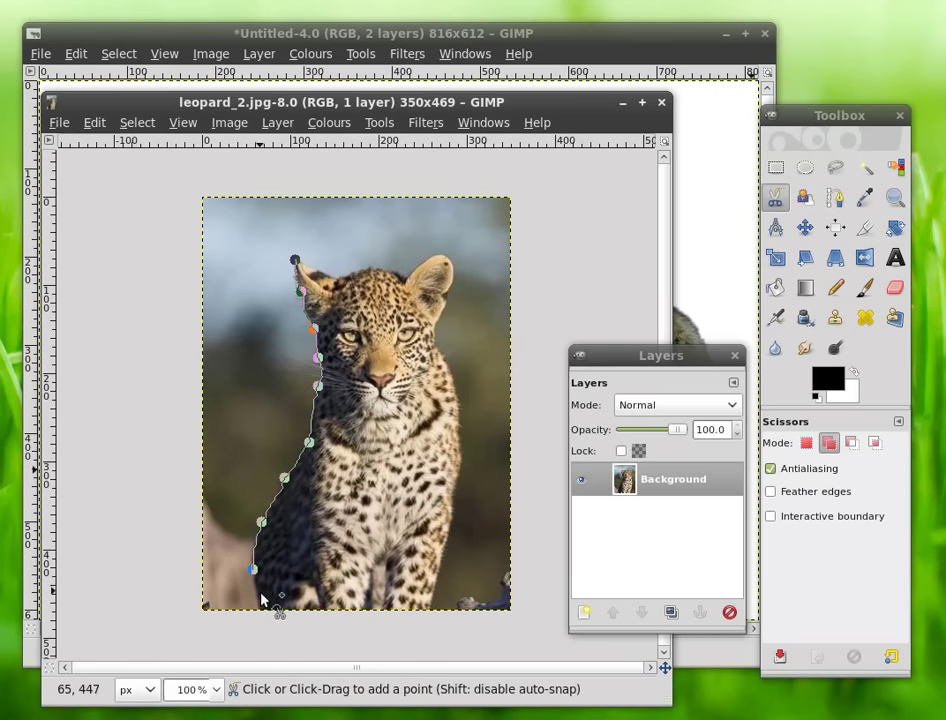
left_click(259, 605)
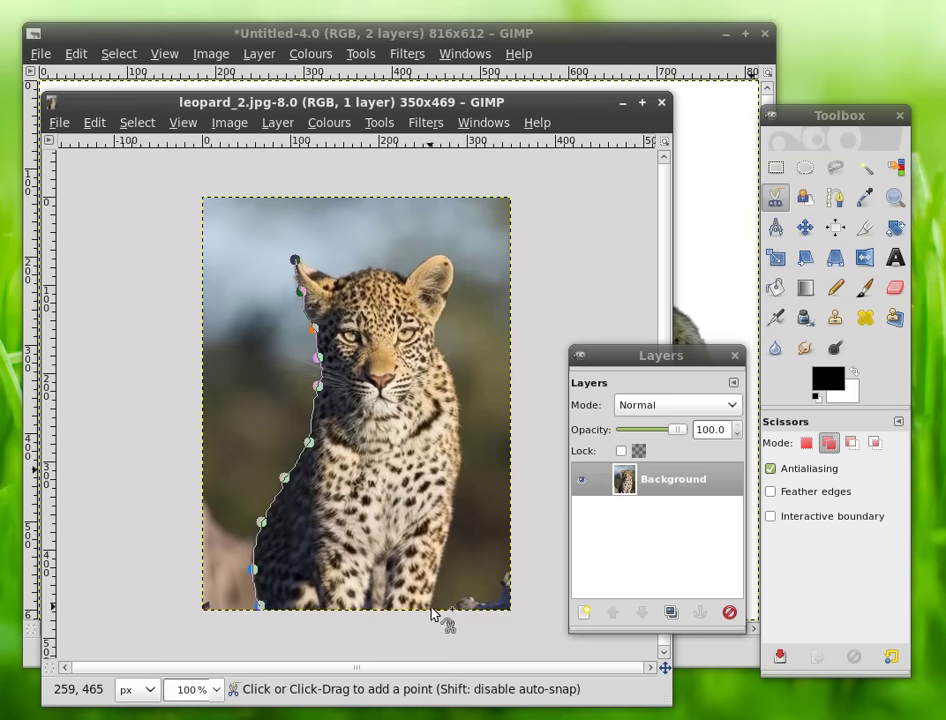
Trace the right flank, right ear and head top, close the outline and convert it to a selection
left_click(443, 551)
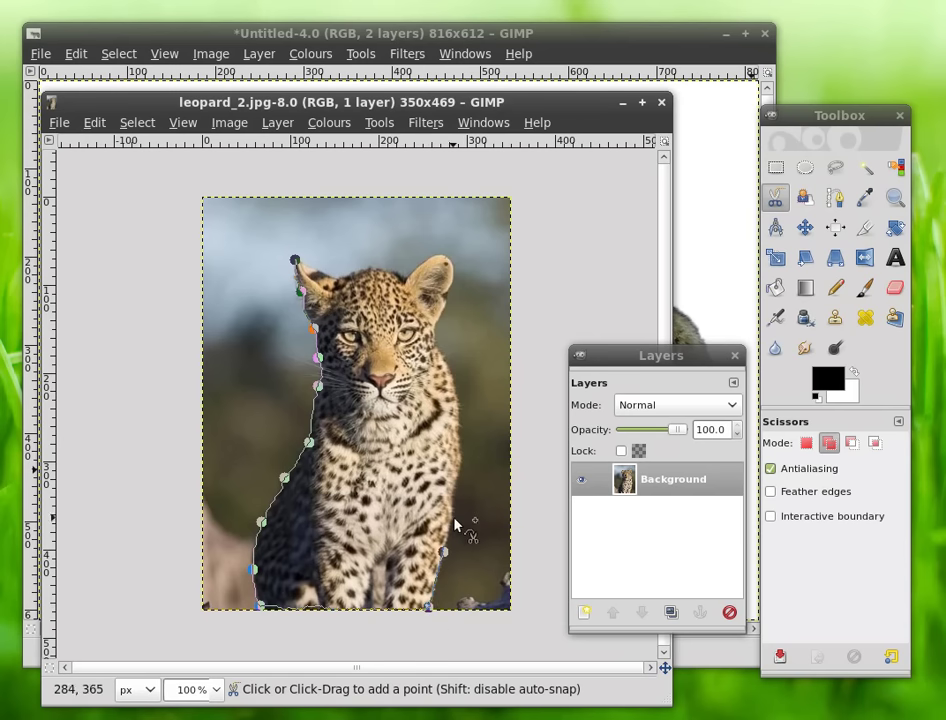
left_click(451, 499)
left_click(459, 456)
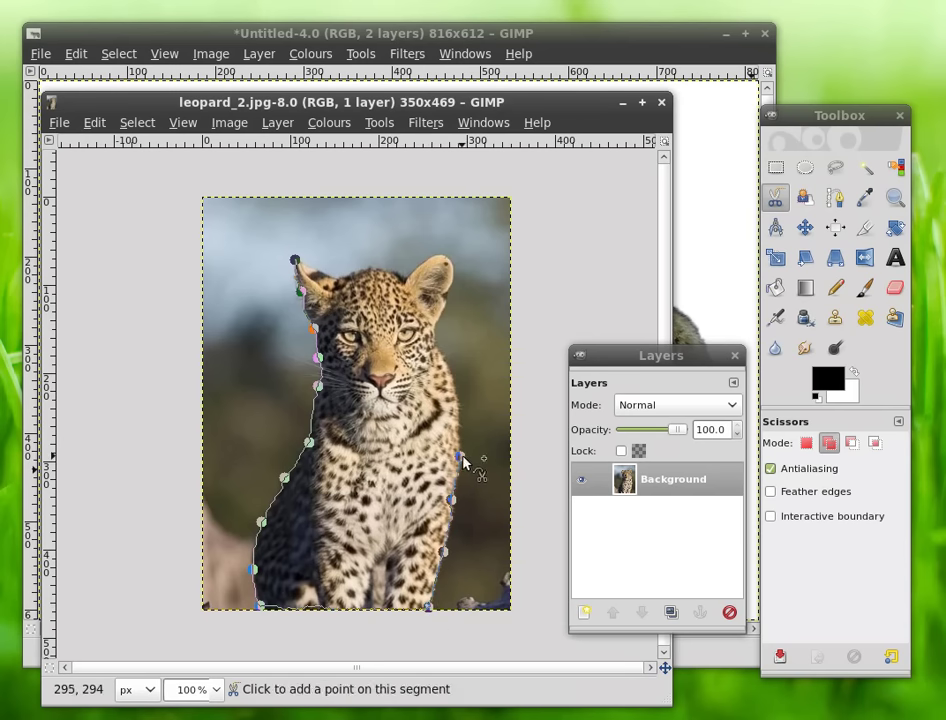
left_click(457, 405)
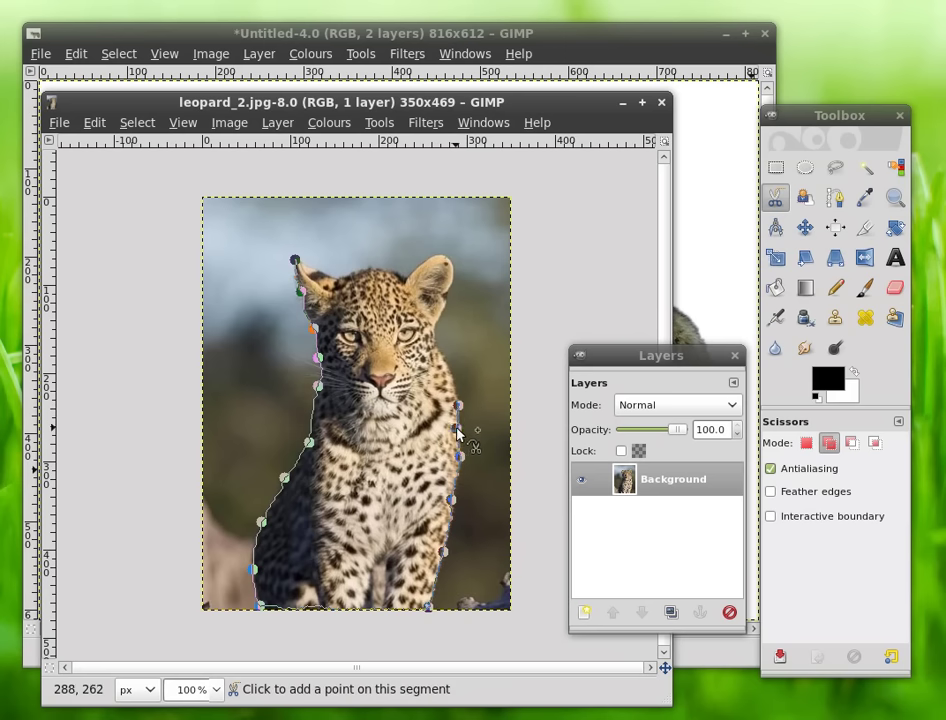
left_click(436, 342)
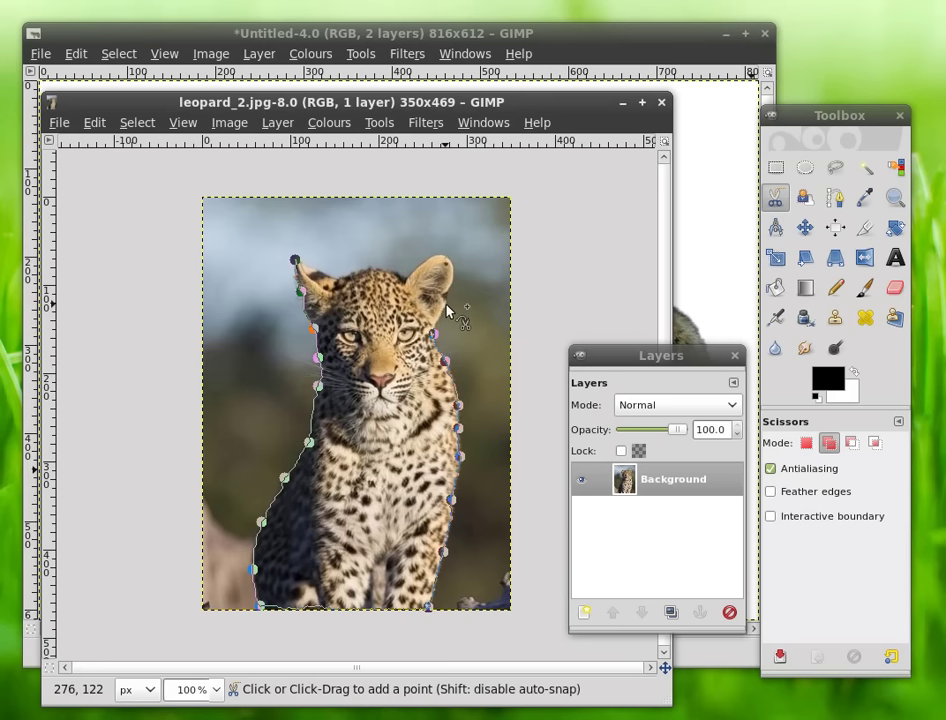
left_click(450, 293)
left_click(443, 254)
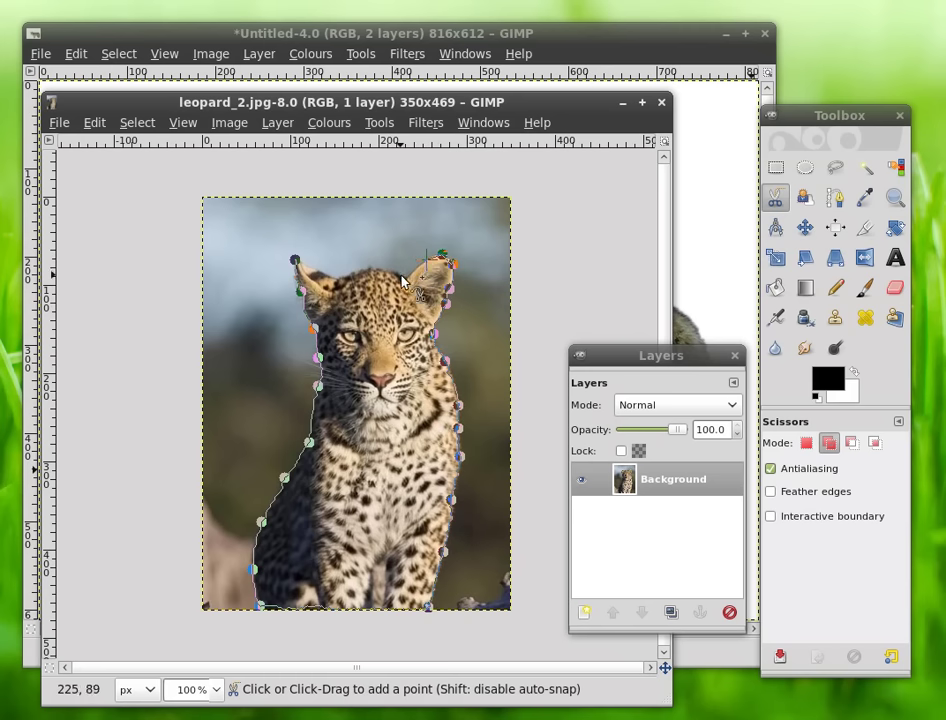
left_click(406, 277)
left_click(376, 270)
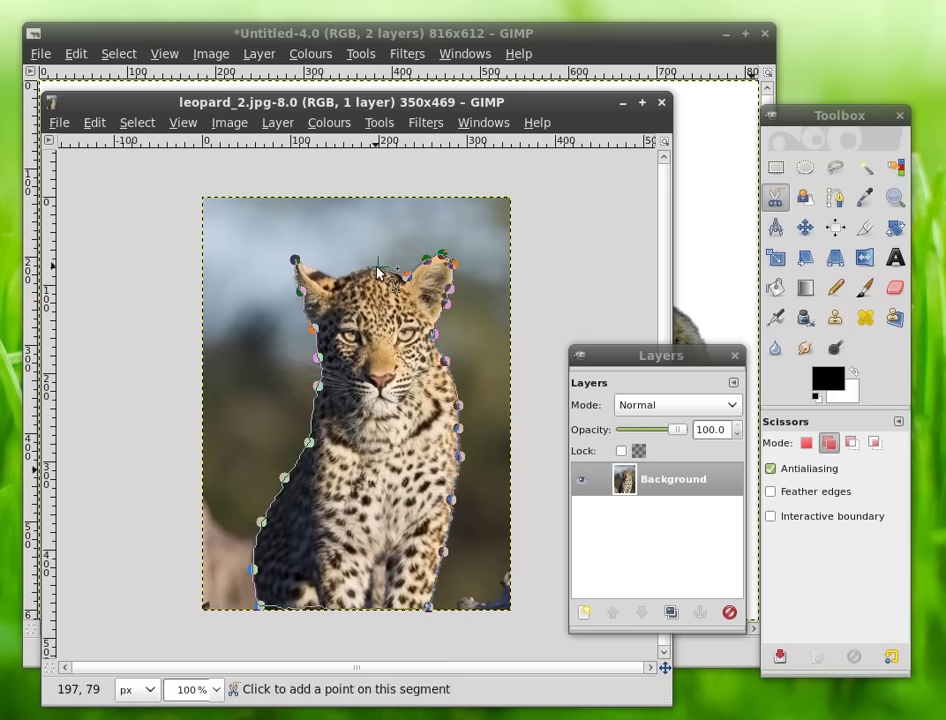
left_click(353, 271)
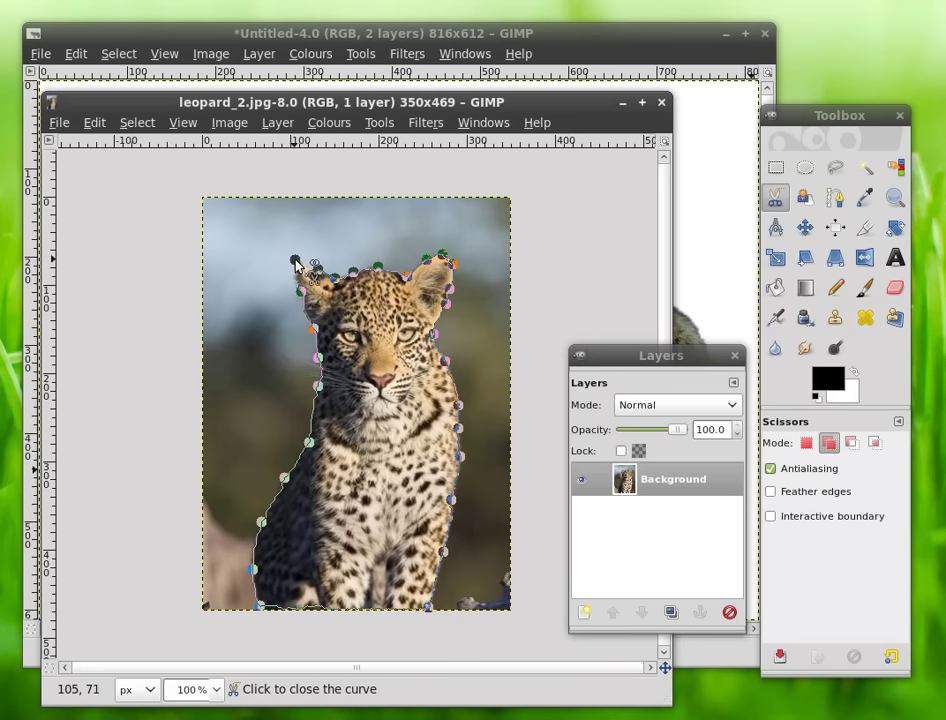
left_click(294, 260)
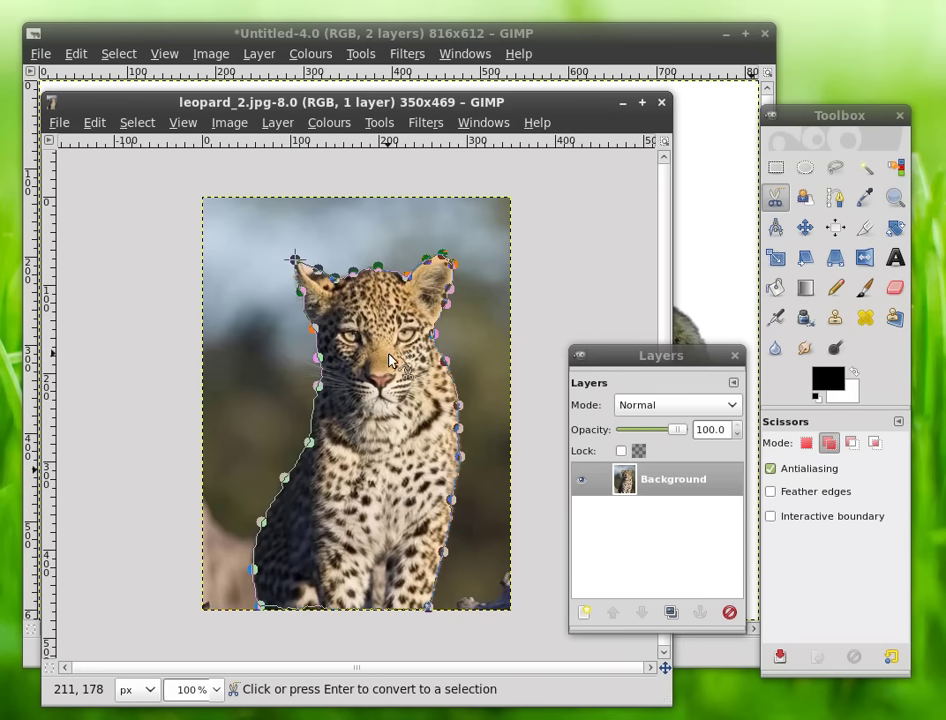
left_click(390, 360)
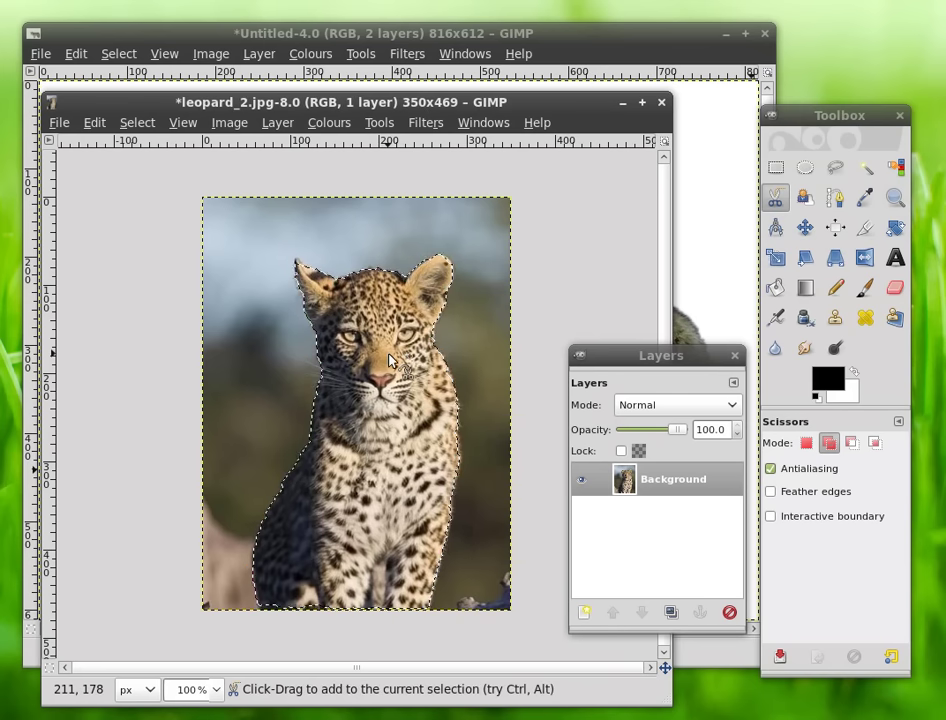
Use Free Select in Add mode to add the bottom-edge strip and the left ear
left_click(836, 170)
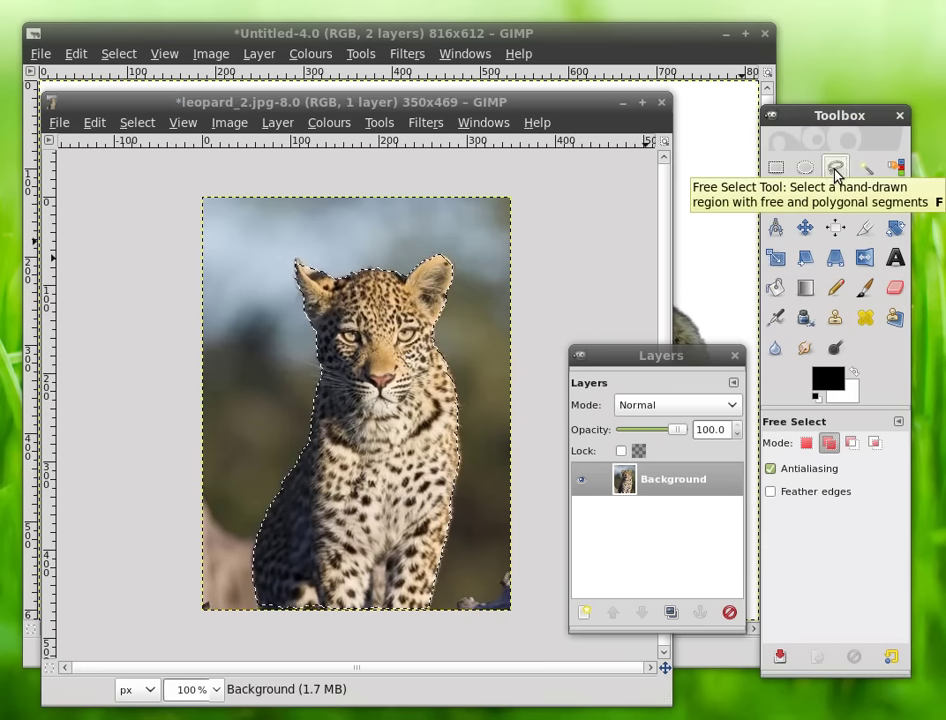
left_click(827, 444)
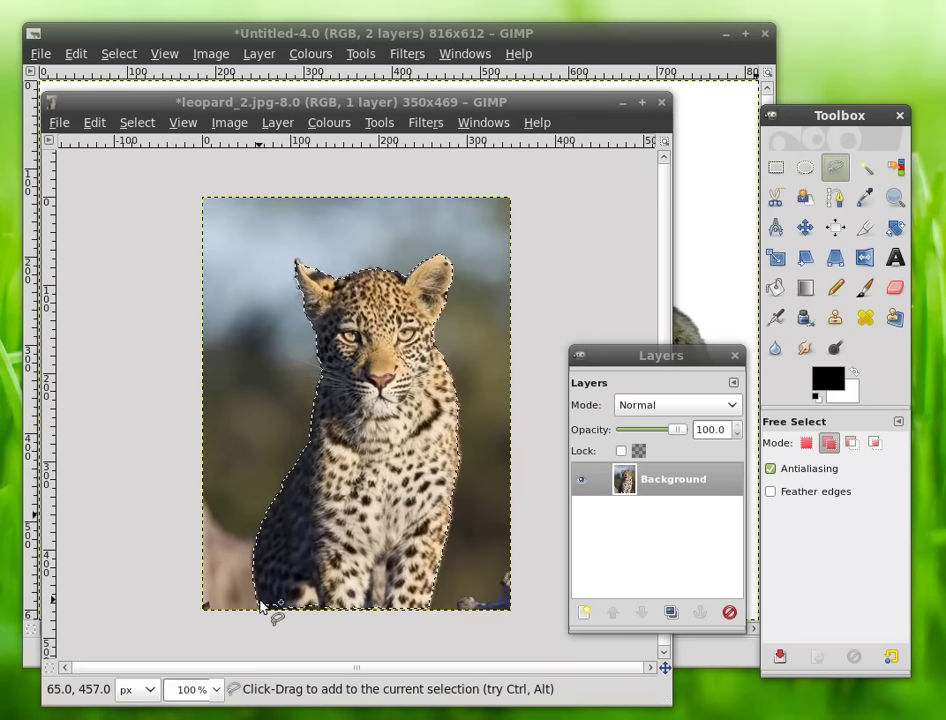
left_click_drag(258, 607, 375, 600)
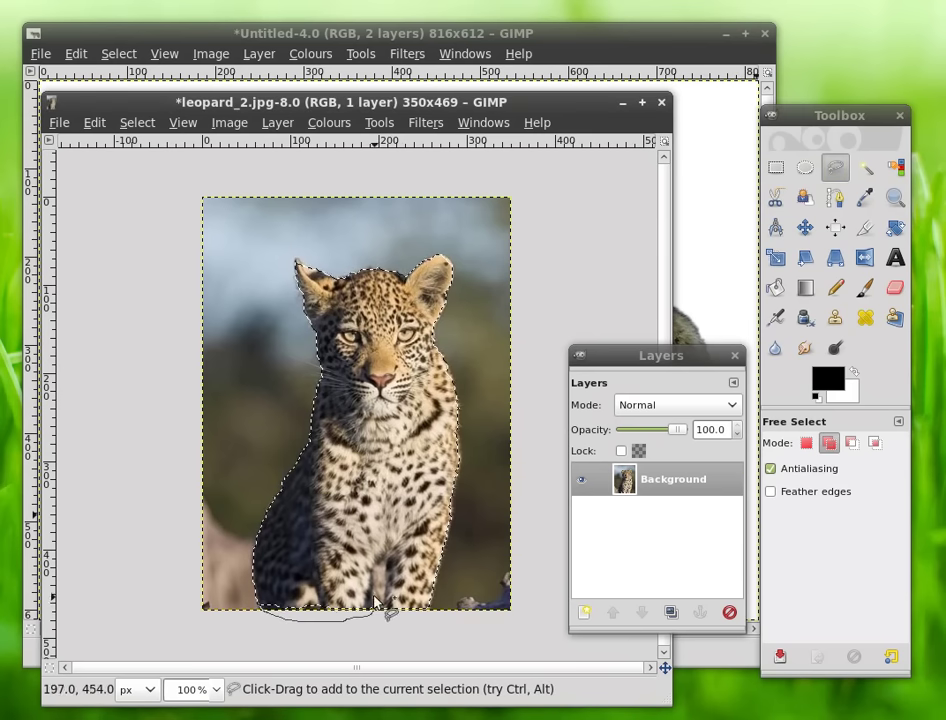
left_click_drag(288, 597, 264, 612)
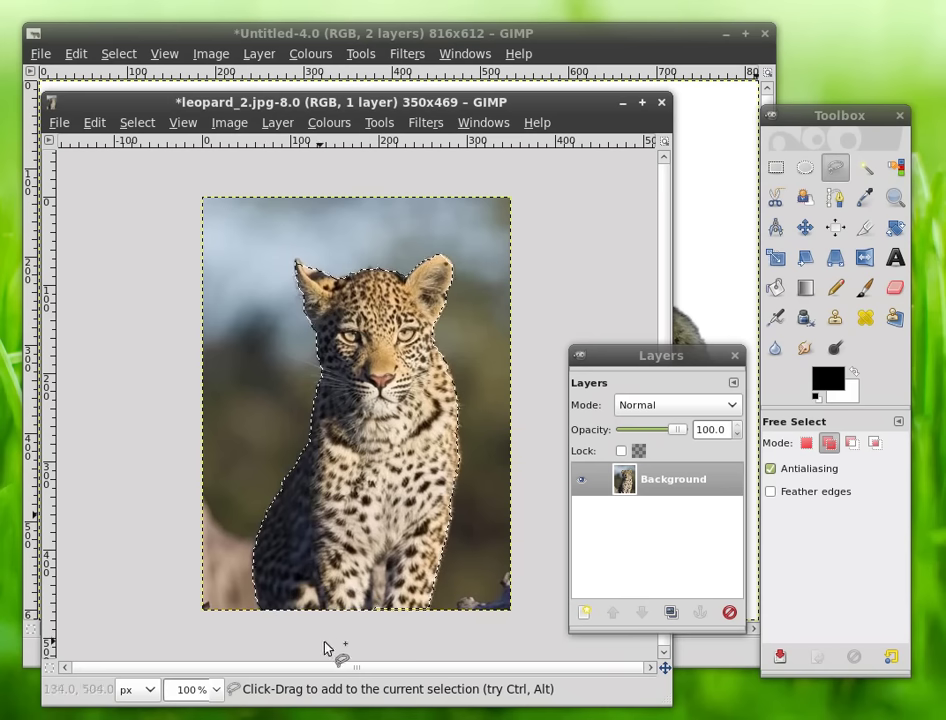
left_click(295, 265)
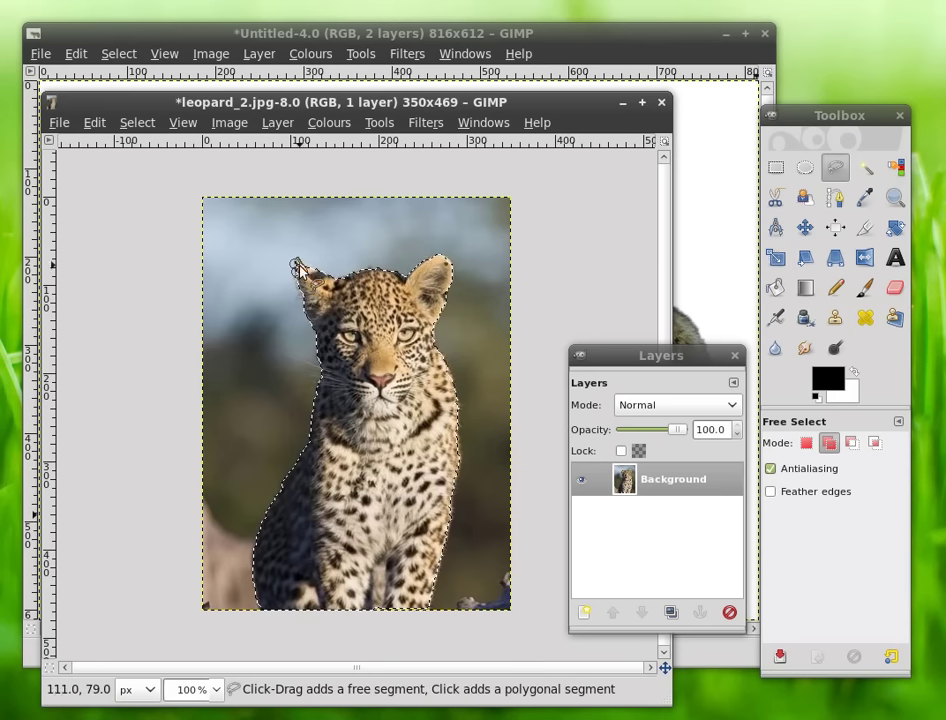
left_click(293, 265)
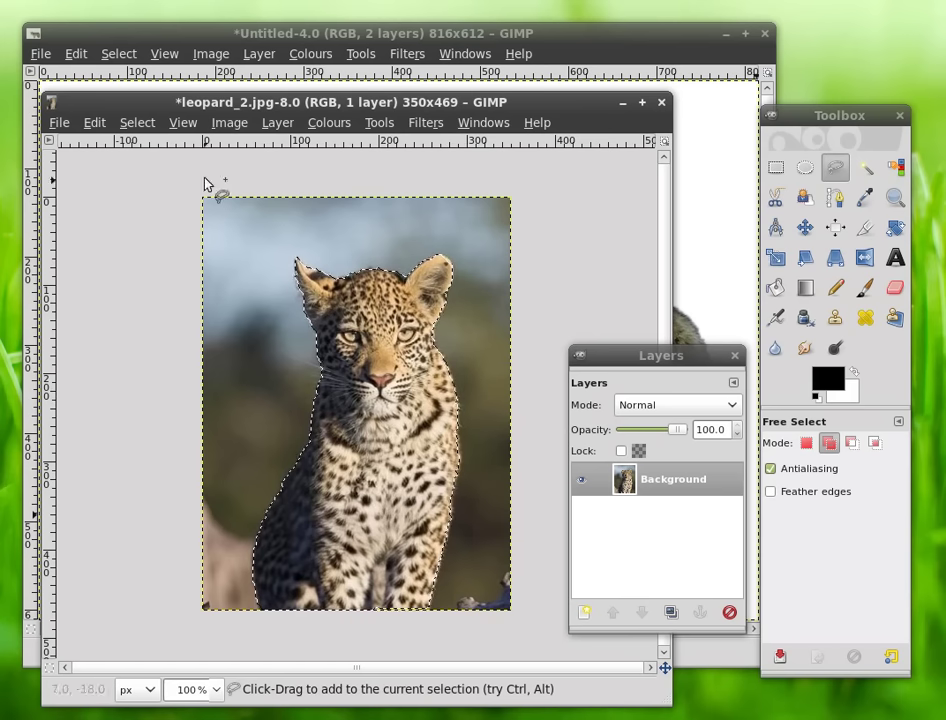
Feather the leopard selection by 3 pixels and copy it
left_click(140, 123)
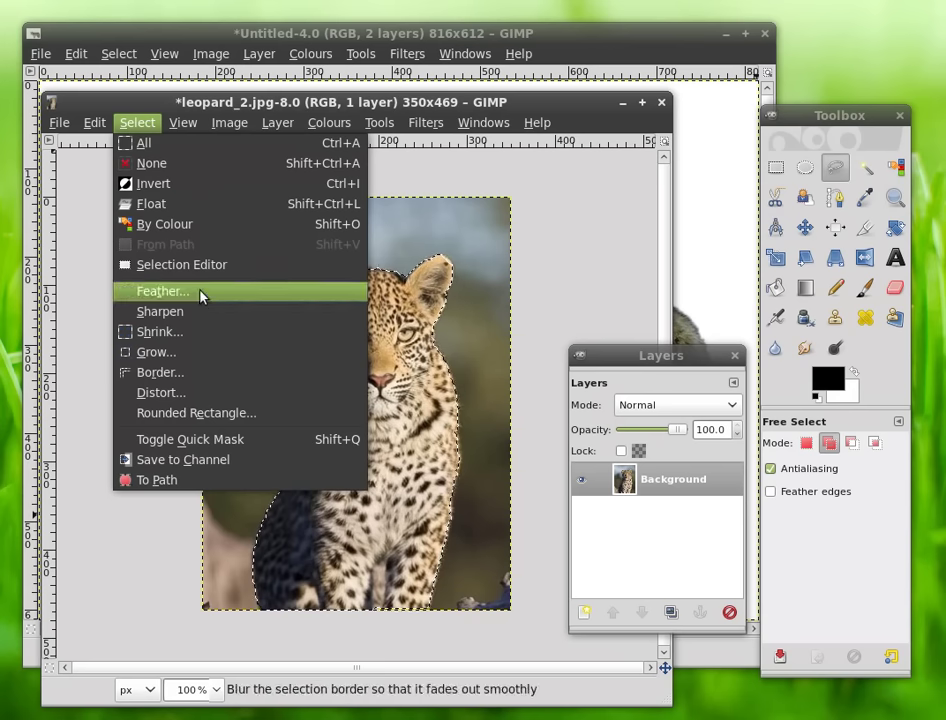
left_click(203, 292)
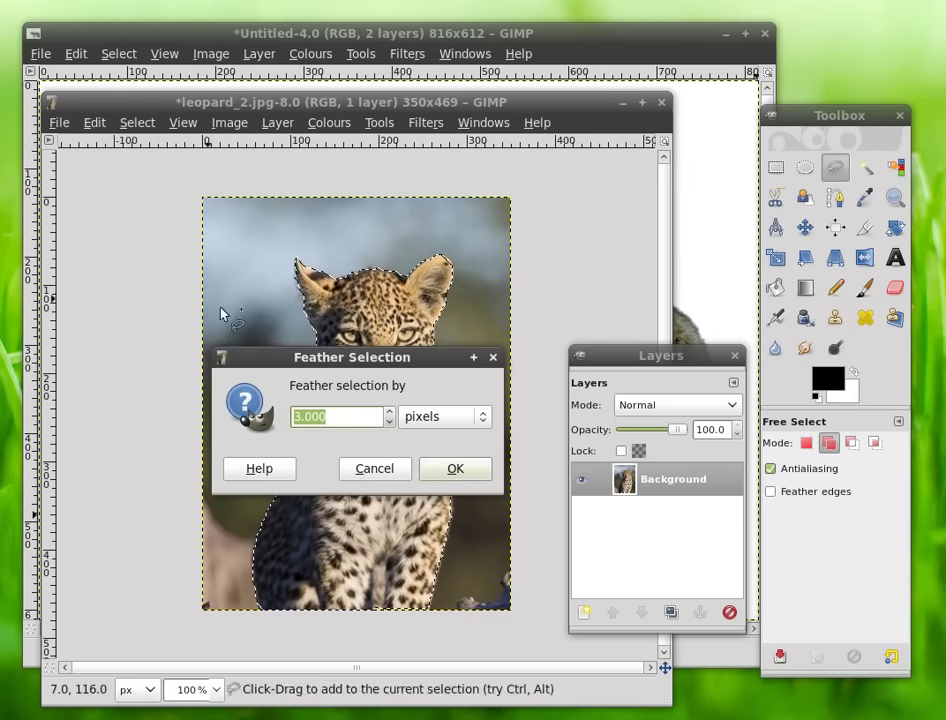
left_click(452, 472)
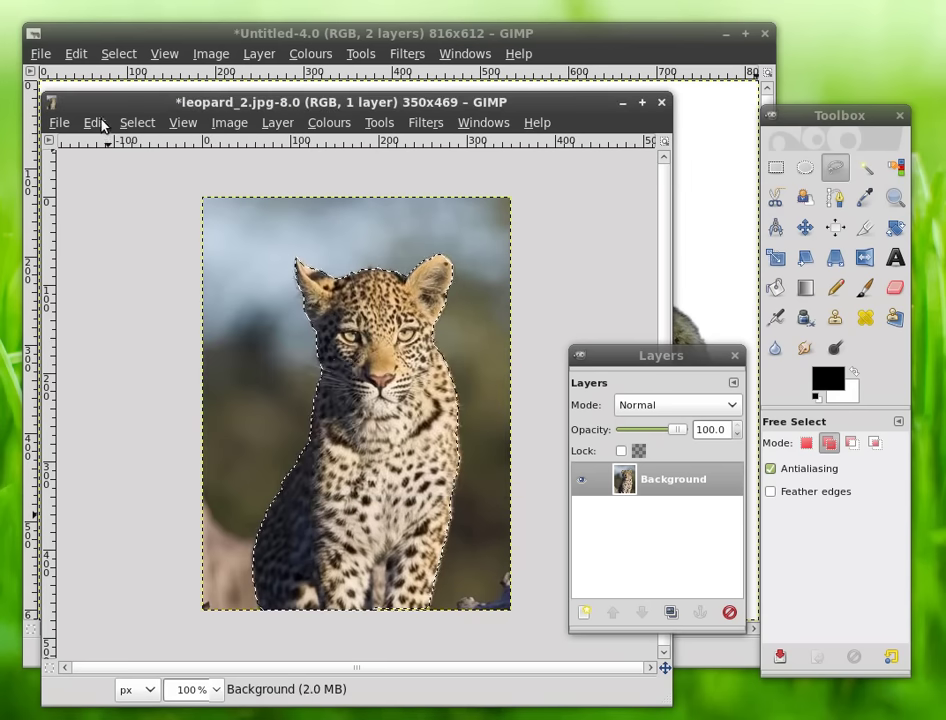
left_click(130, 123)
left_click(129, 123)
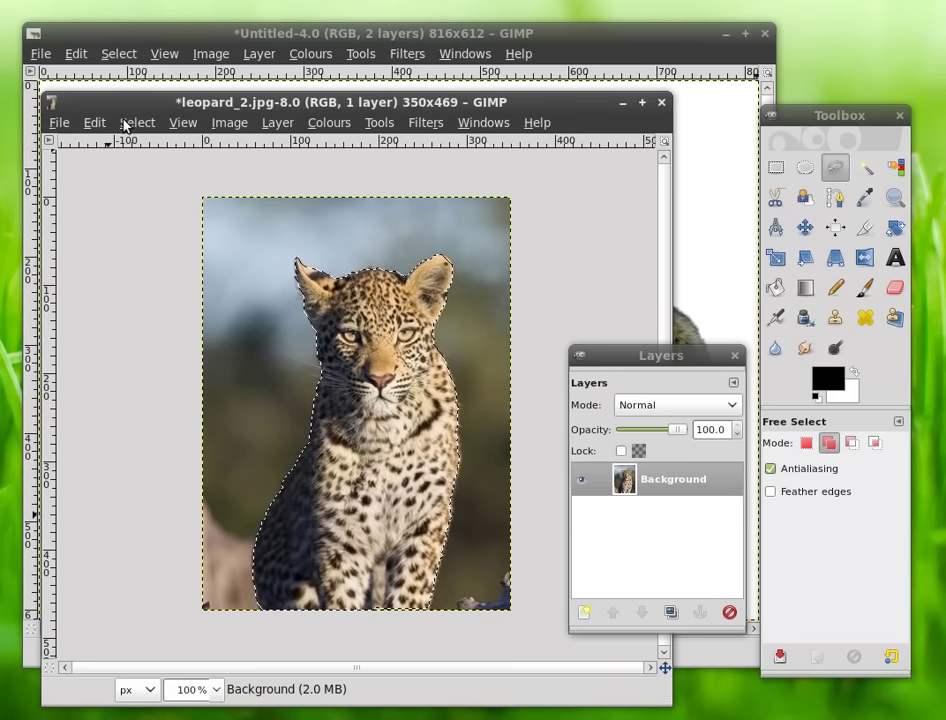
left_click(128, 124)
mouse_move(94, 122)
left_click(112, 252)
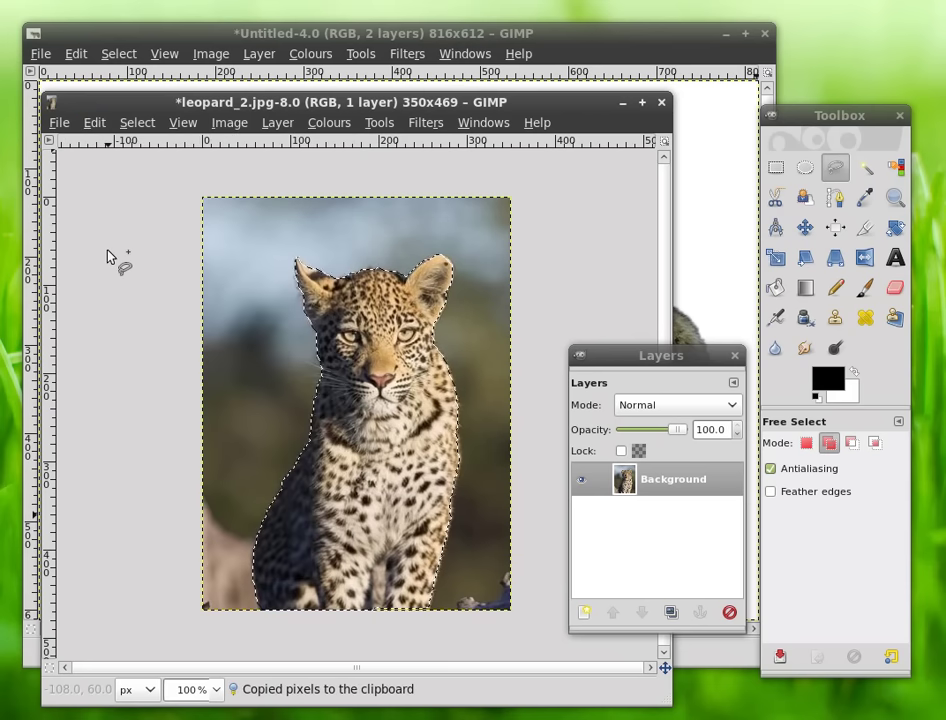
Paste the leopard into the Untitled-4.0 coyote image as its own new layer
left_click(228, 31)
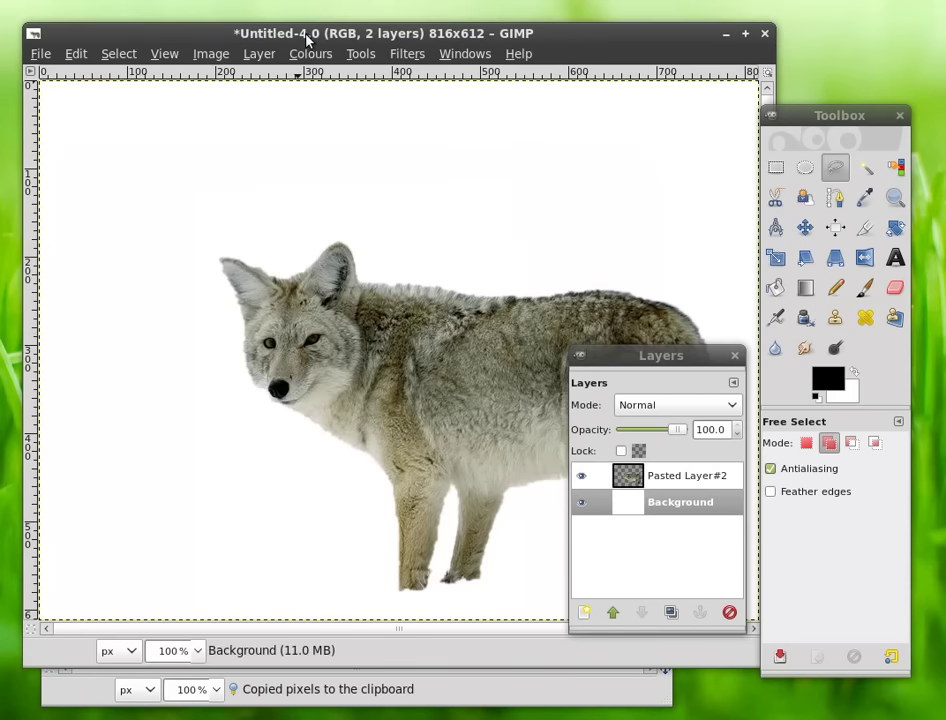
left_click(78, 55)
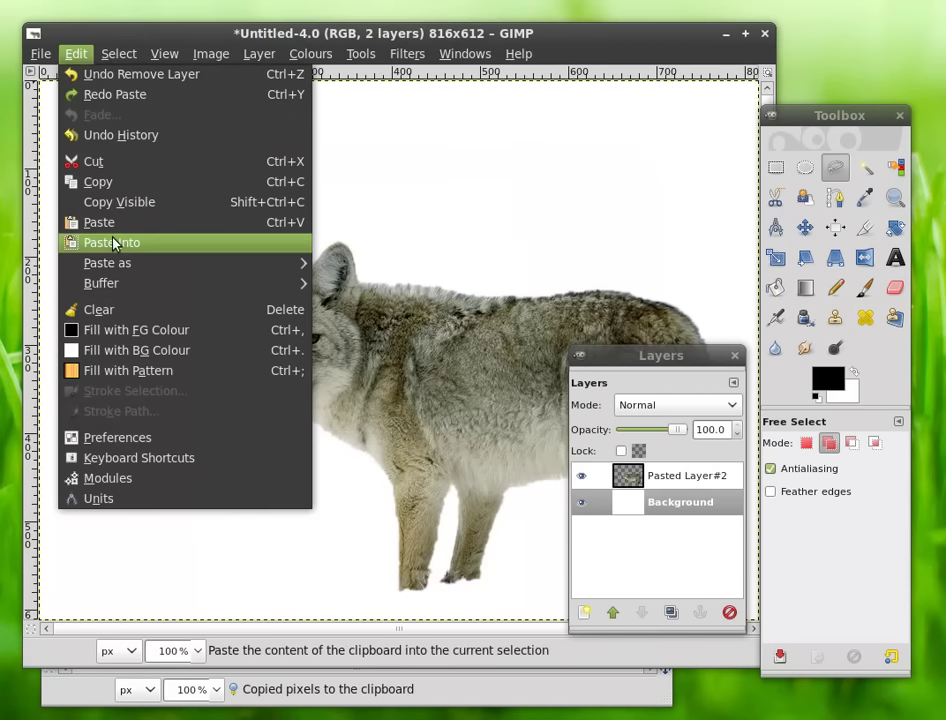
left_click(113, 243)
left_click(259, 54)
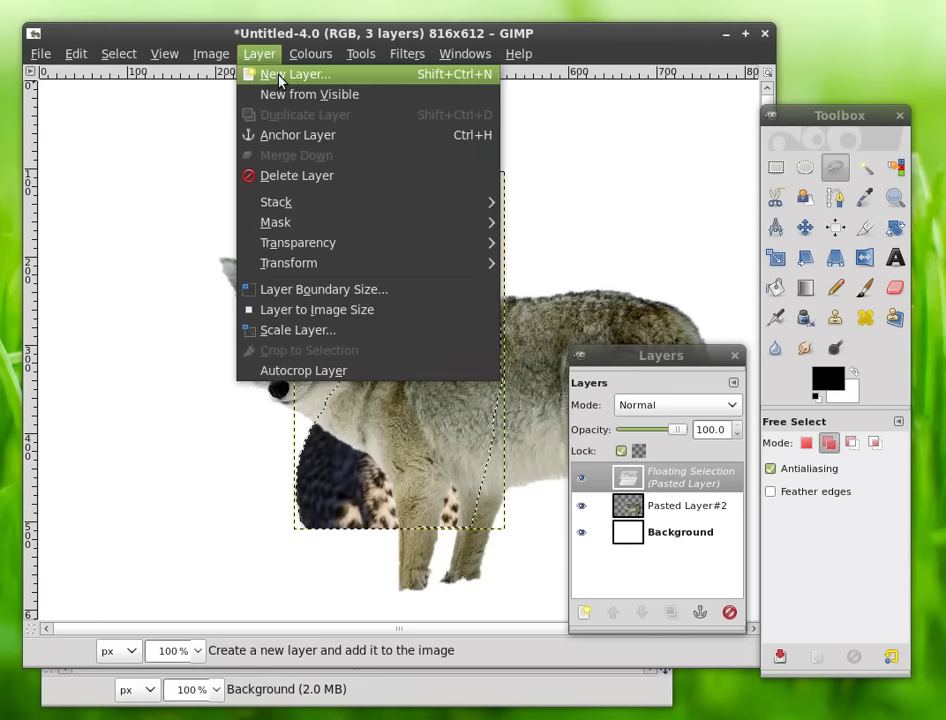
left_click(280, 78)
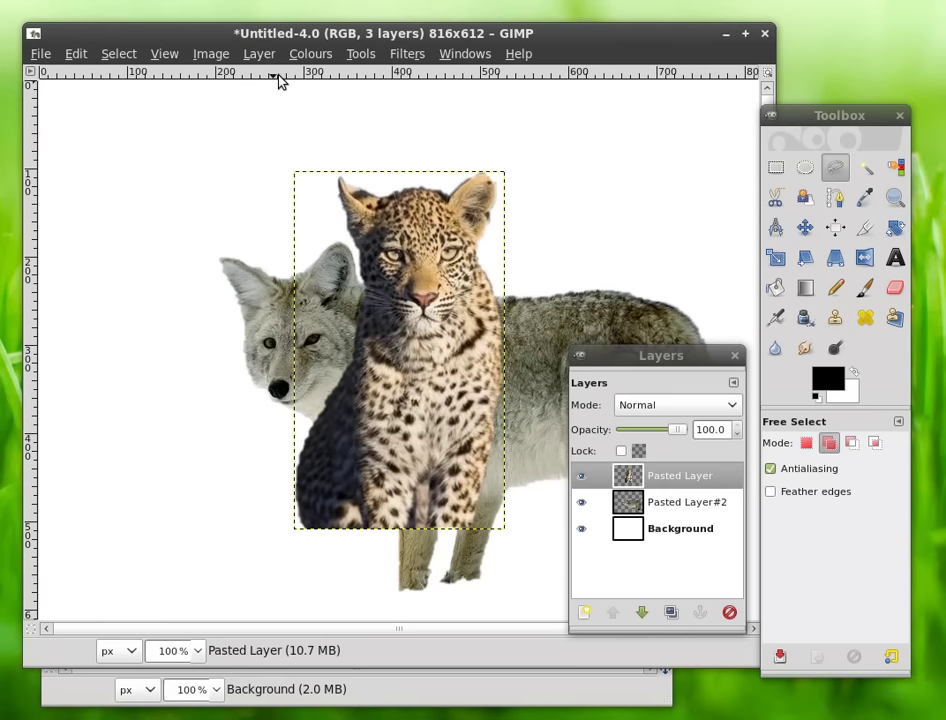
Rename the top Pasted Layer to 'leopard' through Edit Layer Attributes
right_click(678, 482)
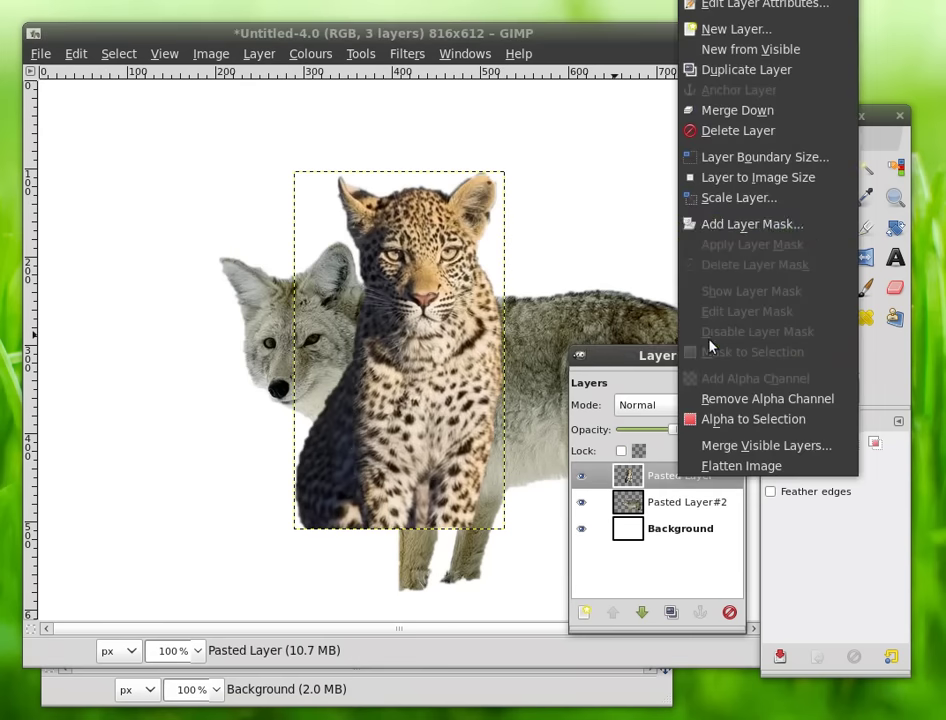
left_click(733, 5)
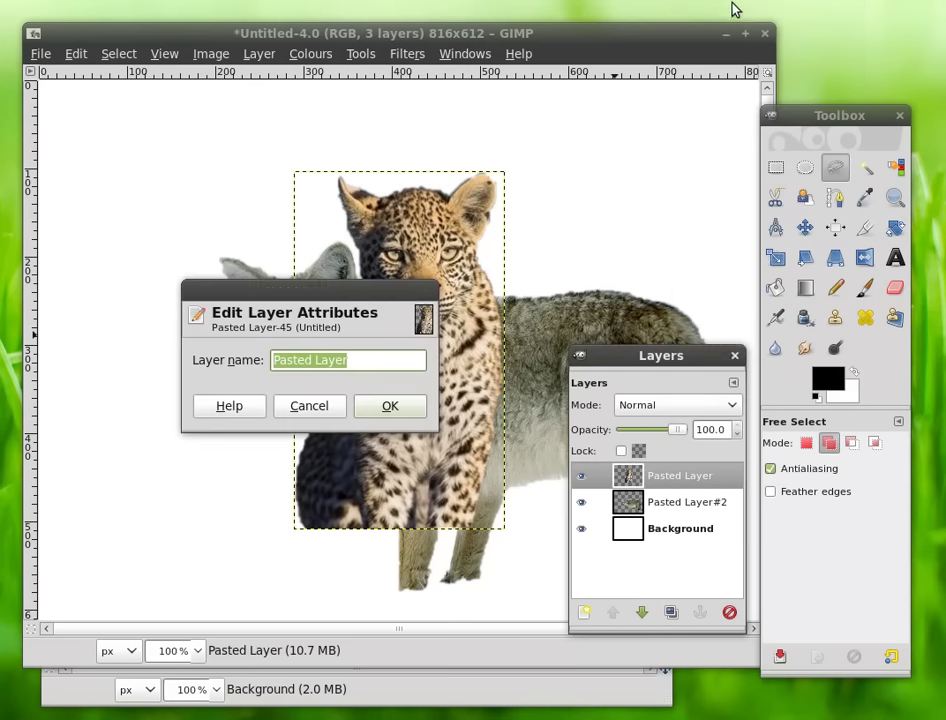
type("leopard")
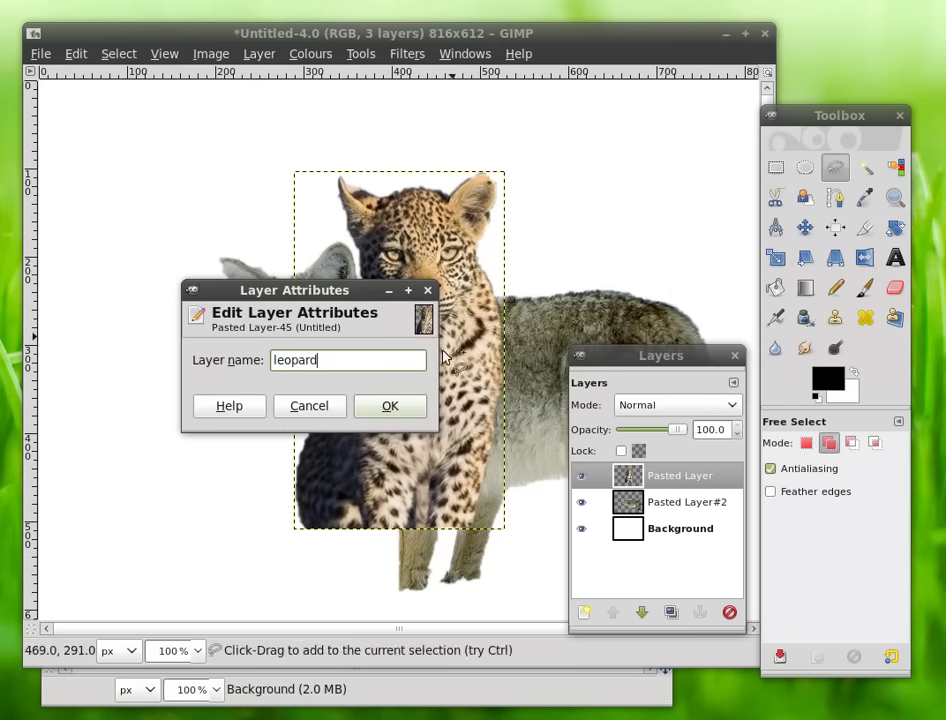
left_click(390, 405)
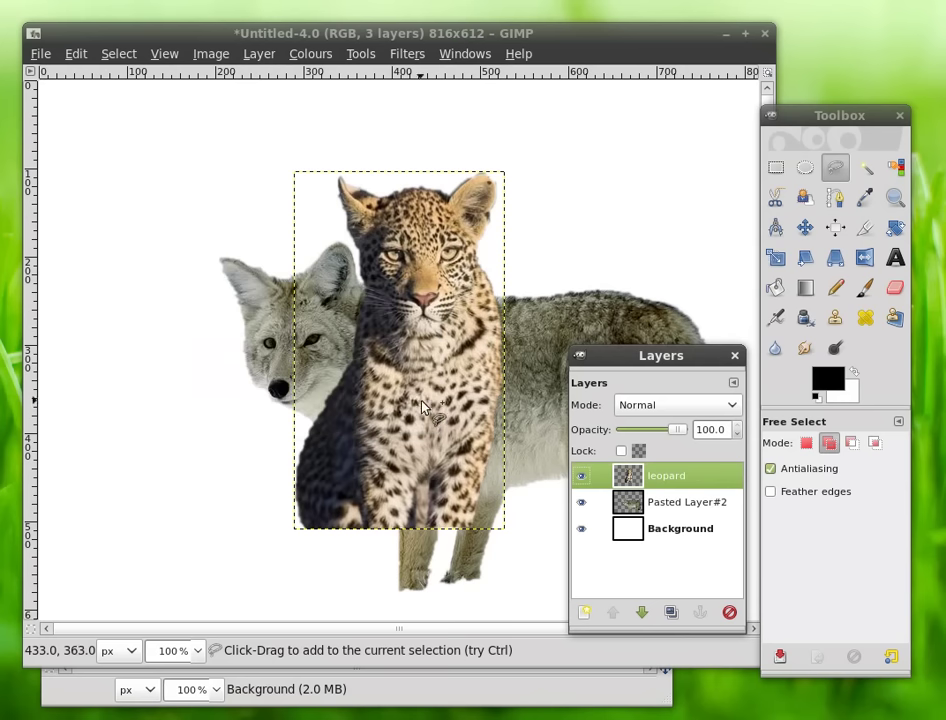
Move the leopard up and right, then shrink it with the Scale tool
left_click(805, 228)
mouse_move(433, 408)
left_mouse_down()
mouse_move(503, 376)
mouse_move(500, 392)
left_mouse_up()
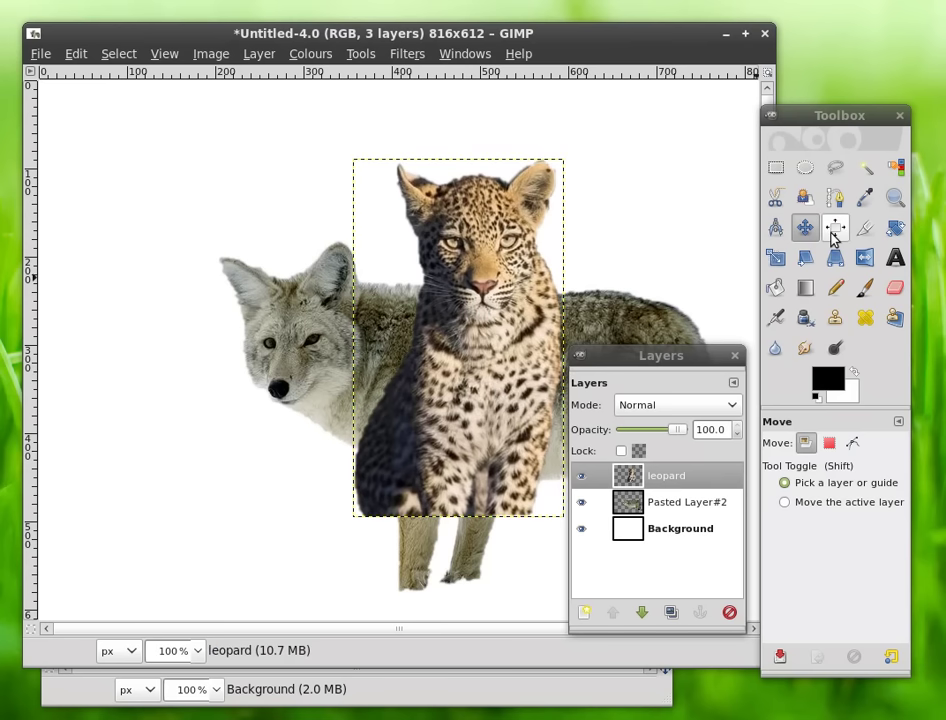
left_click(776, 259)
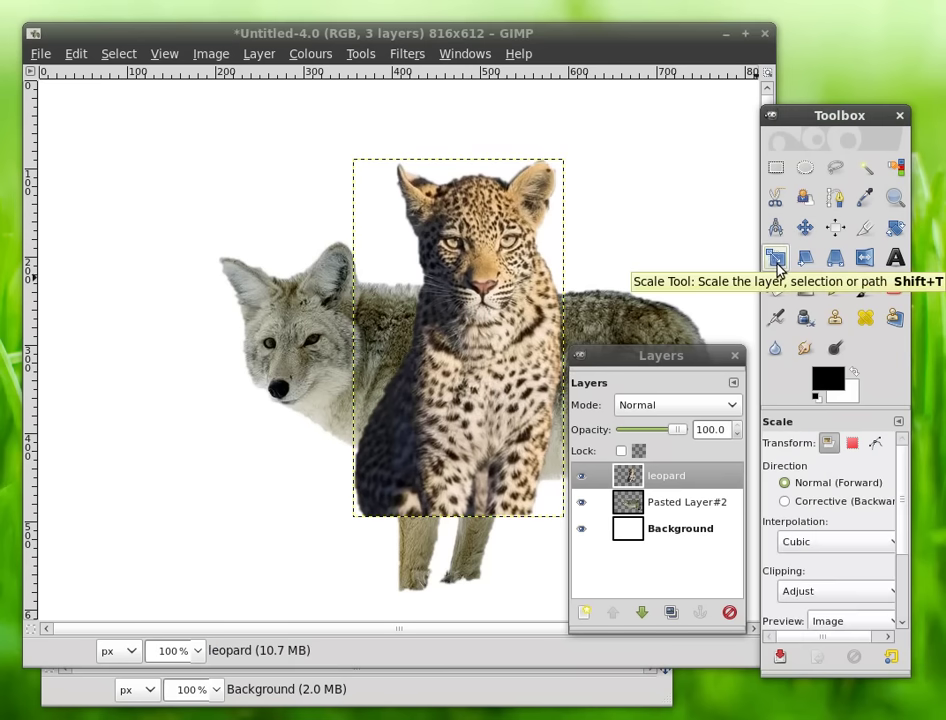
left_click_drag(907, 498, 905, 570)
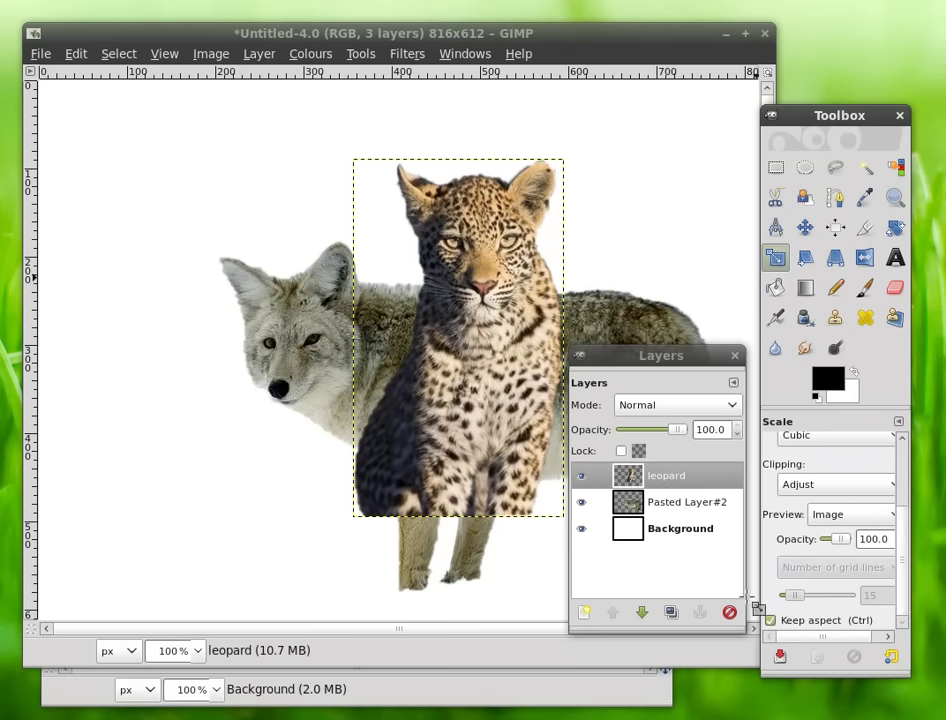
left_click_drag(545, 211, 498, 264)
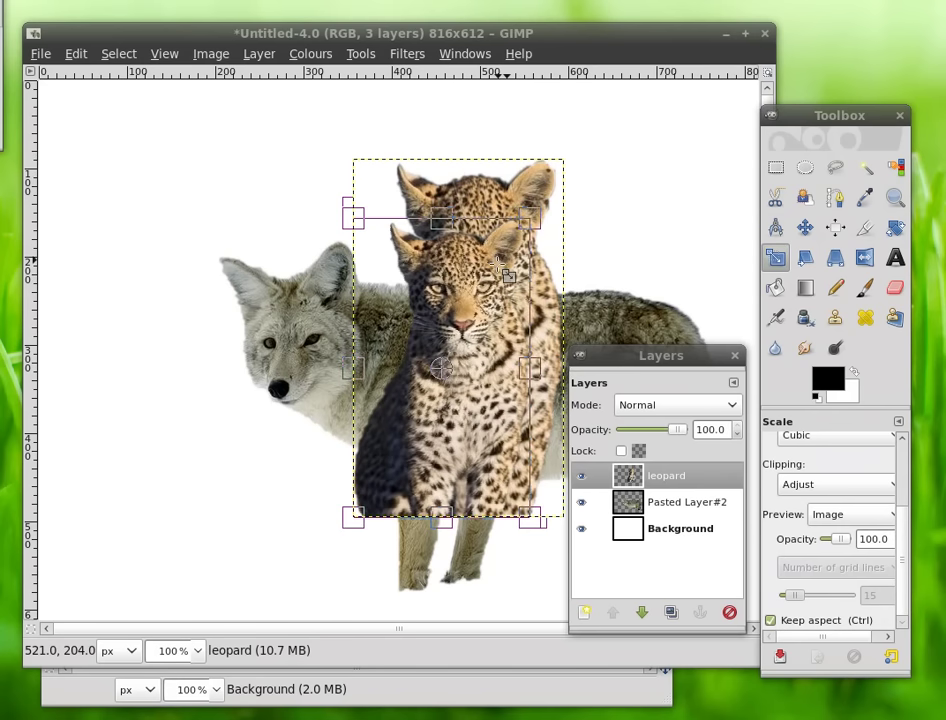
mouse_move(444, 362)
left_mouse_down()
mouse_move(517, 313)
mouse_move(447, 478)
mouse_move(390, 531)
left_mouse_up()
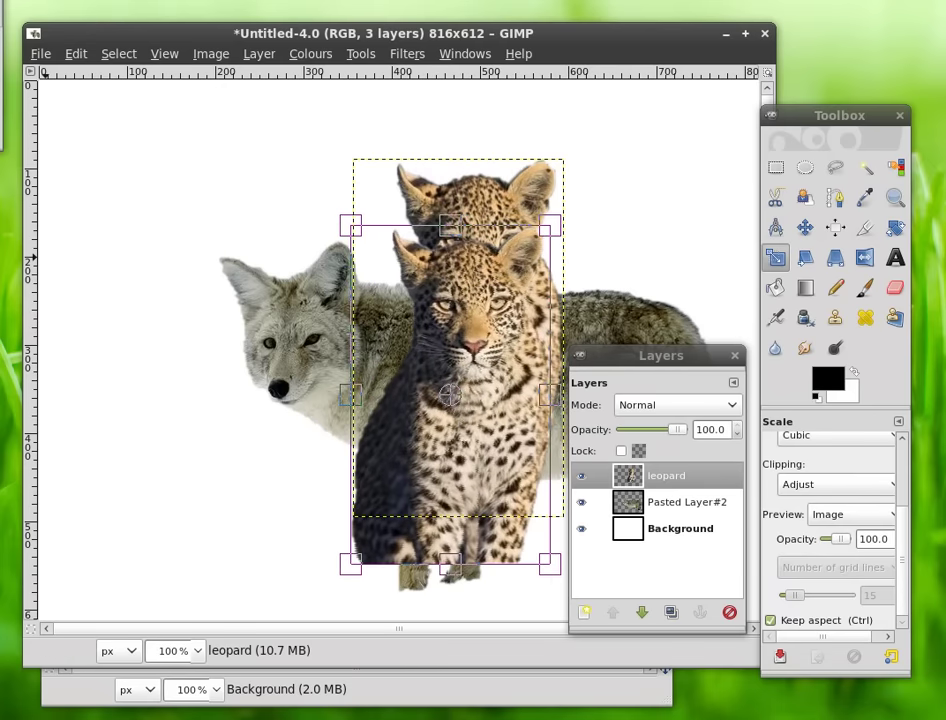
key("Return")
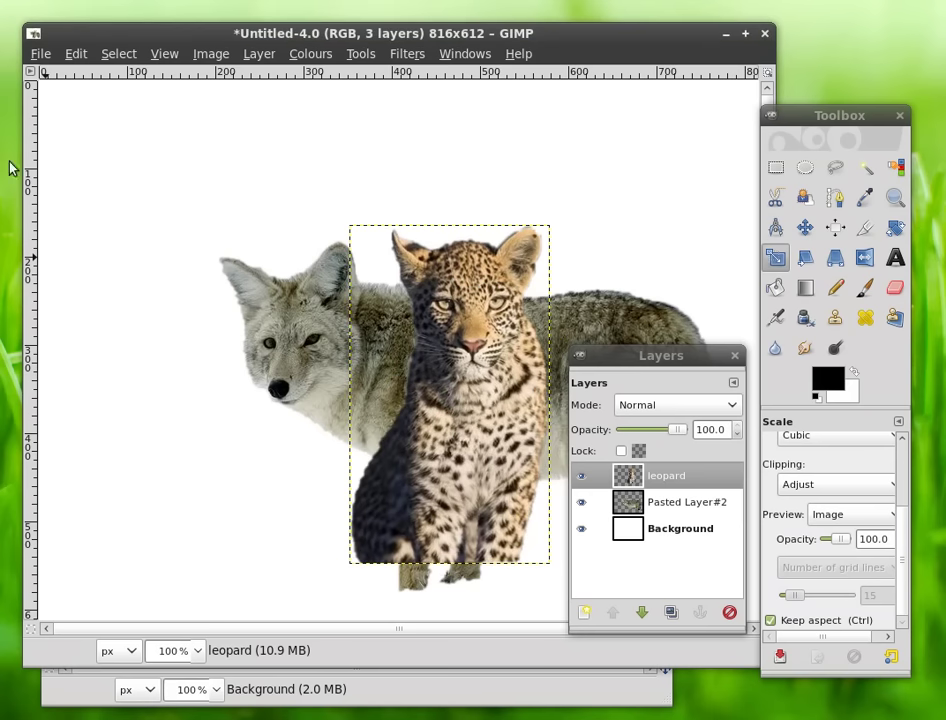
Rescale the leopard slightly larger and apply the final size
left_click(512, 302)
mouse_move(512, 302)
left_mouse_down()
mouse_move(372, 272)
mouse_move(372, 315)
mouse_move(350, 349)
left_mouse_up()
mouse_move(536, 277)
left_mouse_down()
mouse_move(517, 296)
mouse_move(555, 217)
left_mouse_up()
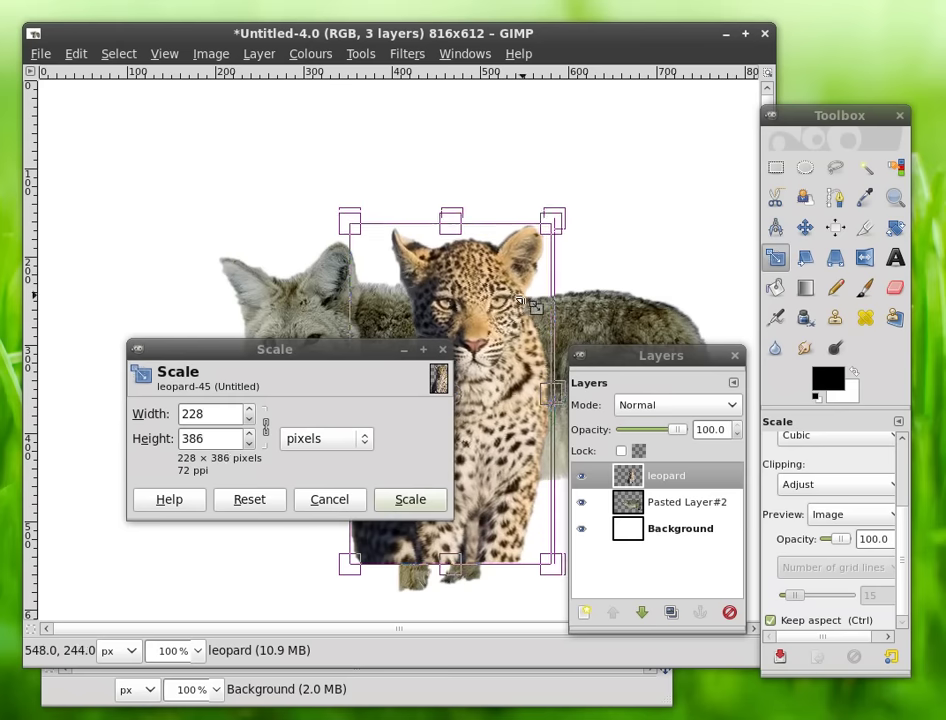
left_click(413, 499)
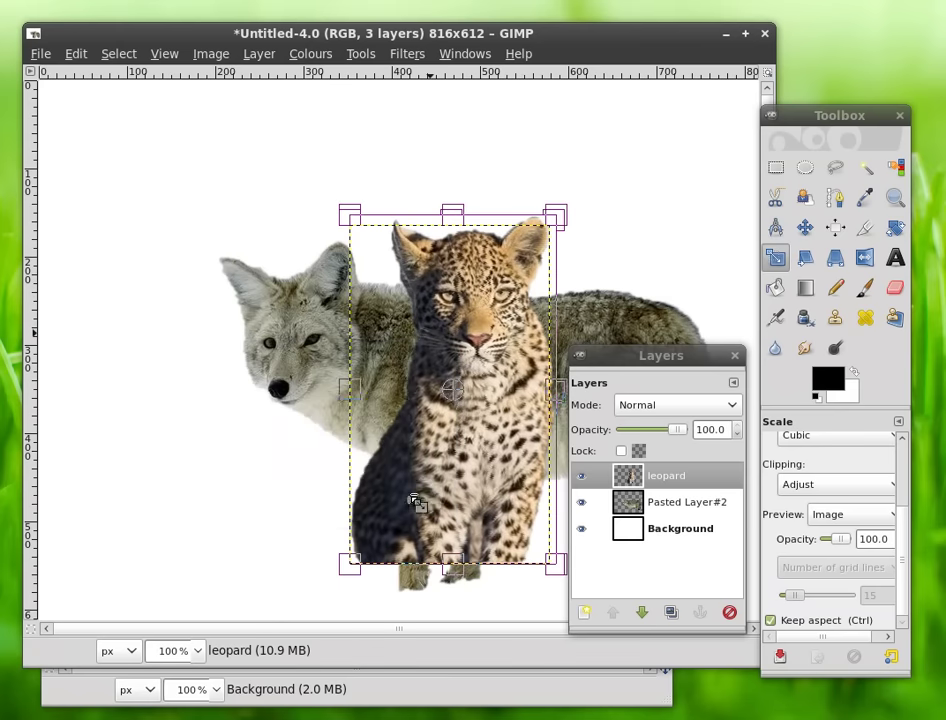
left_click(482, 447)
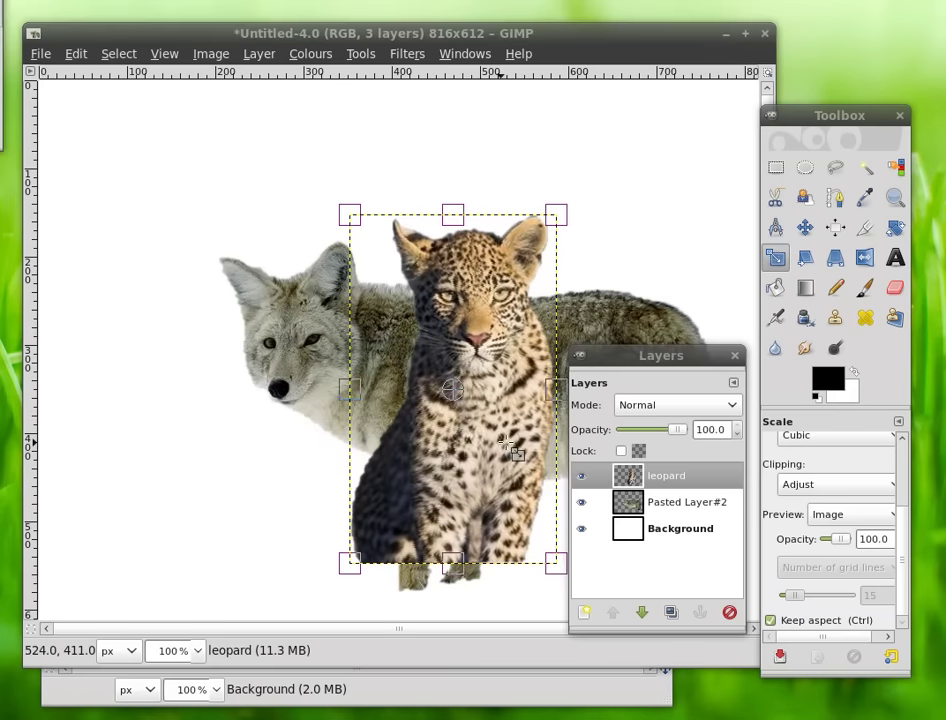
key("Escape")
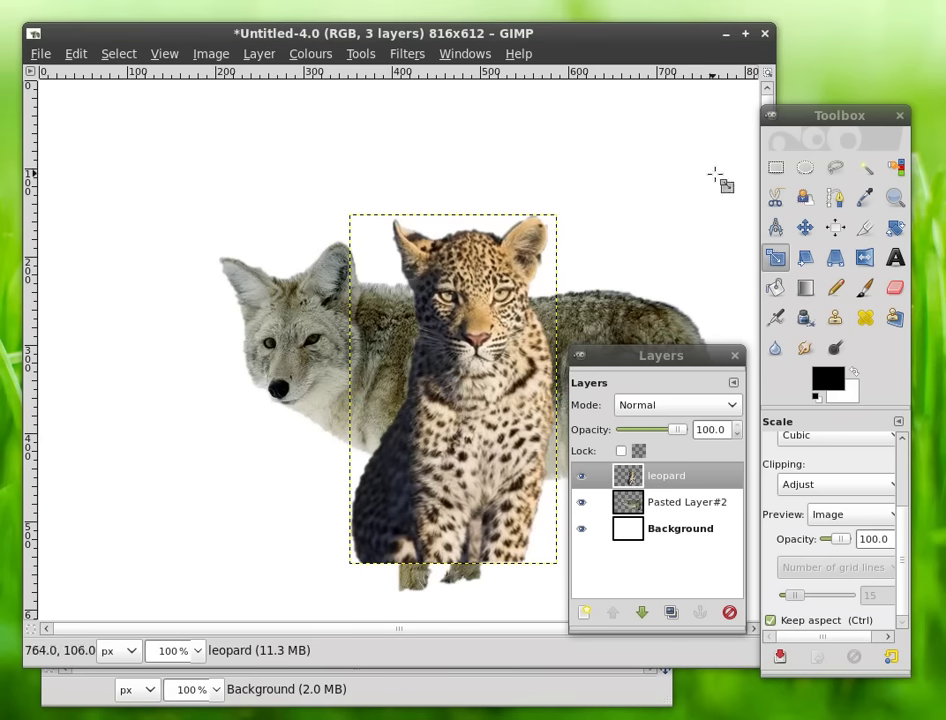
Shift the leopard up-right and the coyote left, and lower the leopard layer below the coyote
left_click(805, 227)
left_click_drag(453, 428, 496, 382)
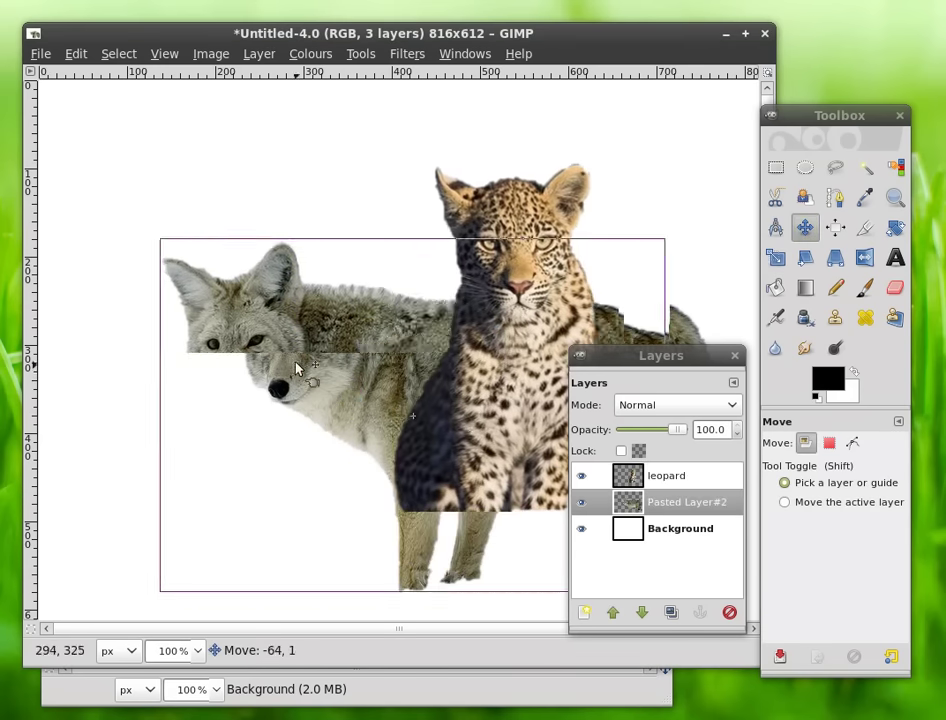
left_click_drag(358, 377, 291, 357)
left_click_drag(678, 481, 674, 511)
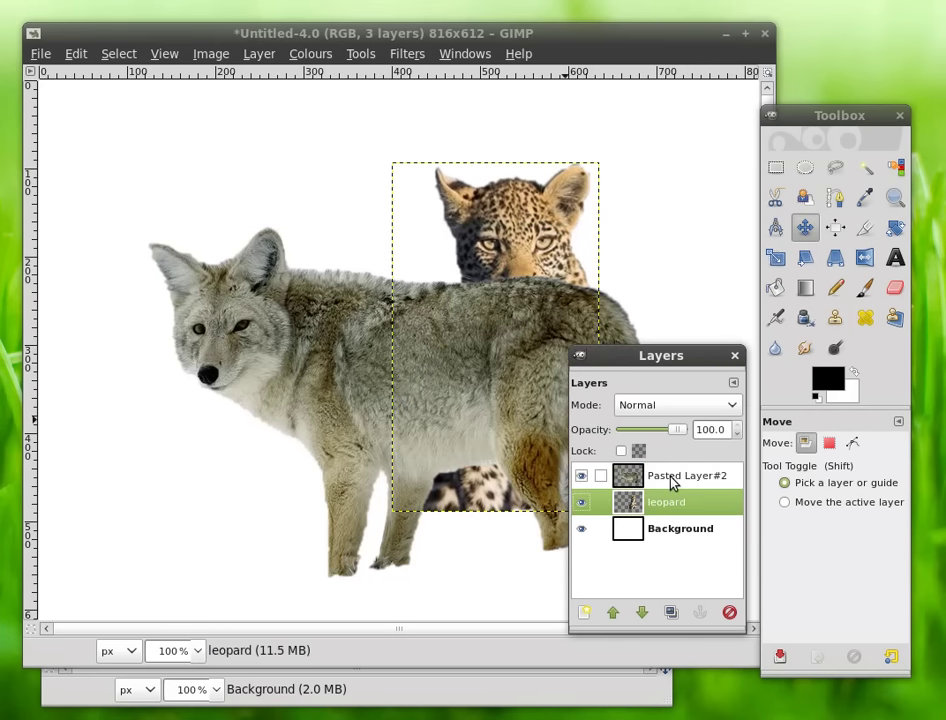
Rename the top coyote layer to 'coyote'
right_click(671, 480)
left_click(690, 4)
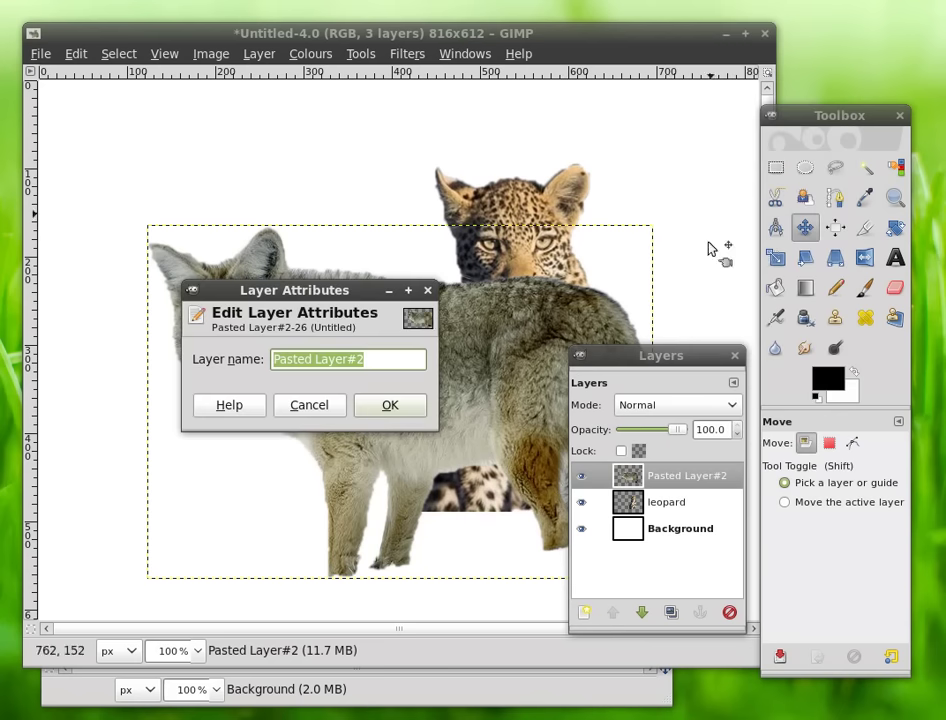
type("coyote")
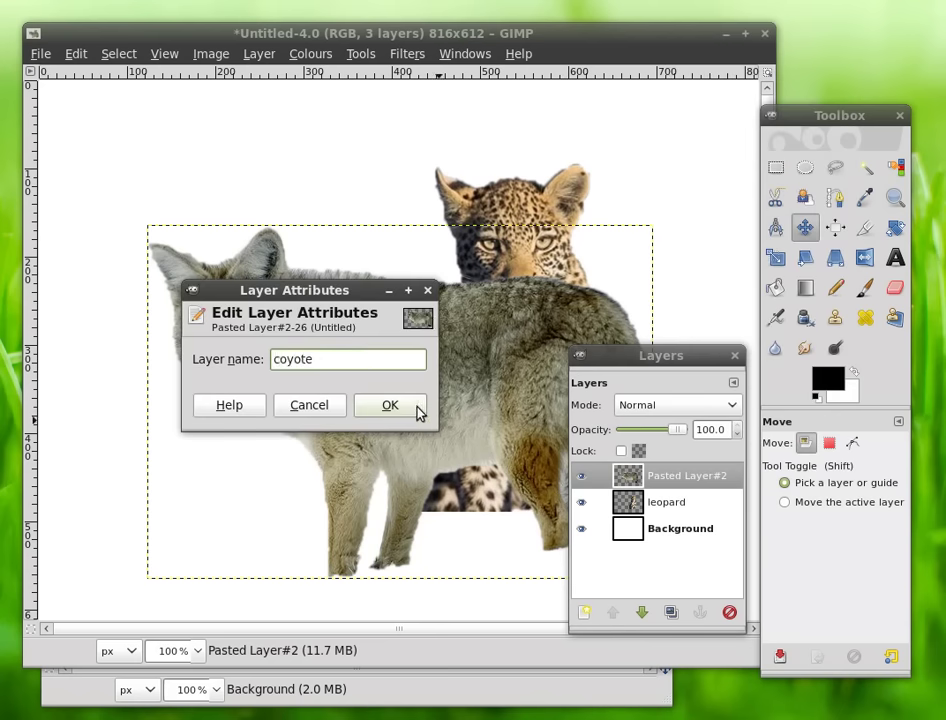
left_click(415, 410)
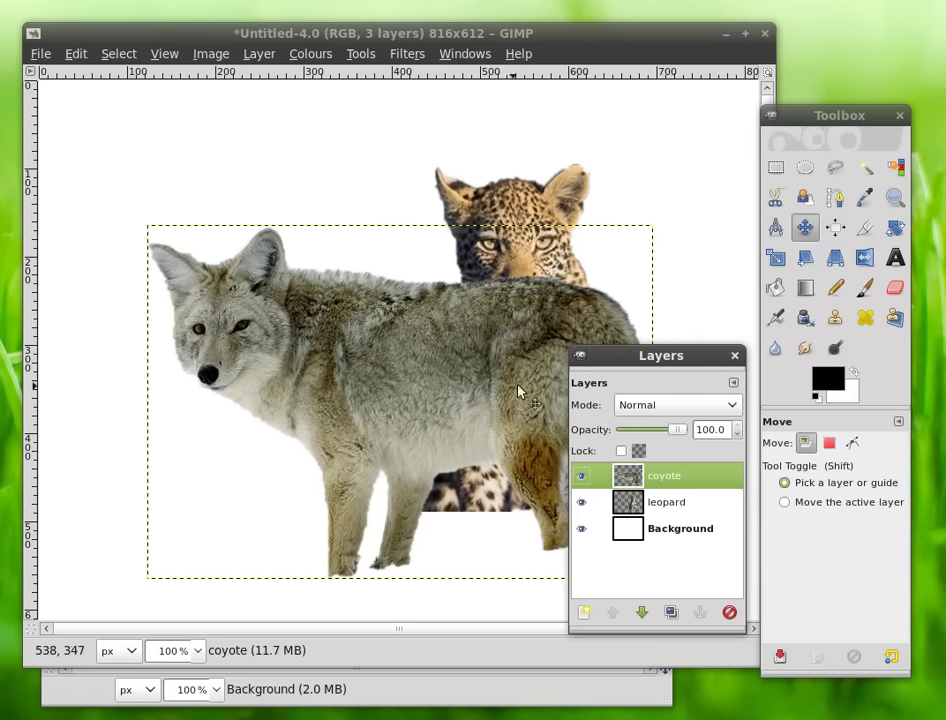
Move the coyote layer beneath leopard, shift the leopard left, and check the layer order
left_click_drag(667, 480, 667, 505)
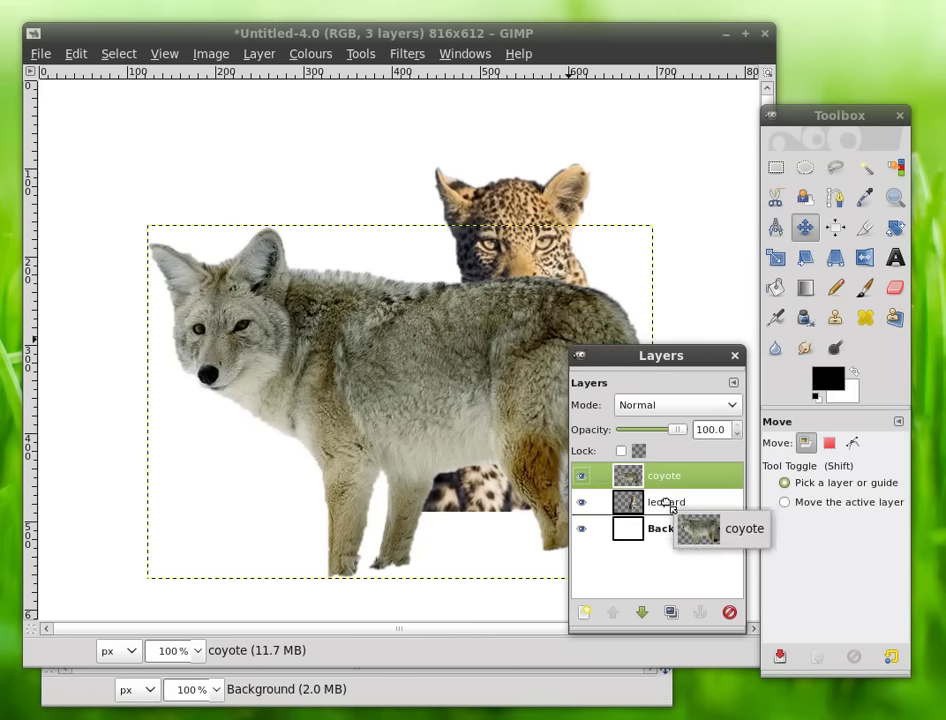
mouse_move(519, 368)
left_mouse_down()
mouse_move(495, 389)
mouse_move(413, 422)
left_mouse_up()
left_click(558, 440)
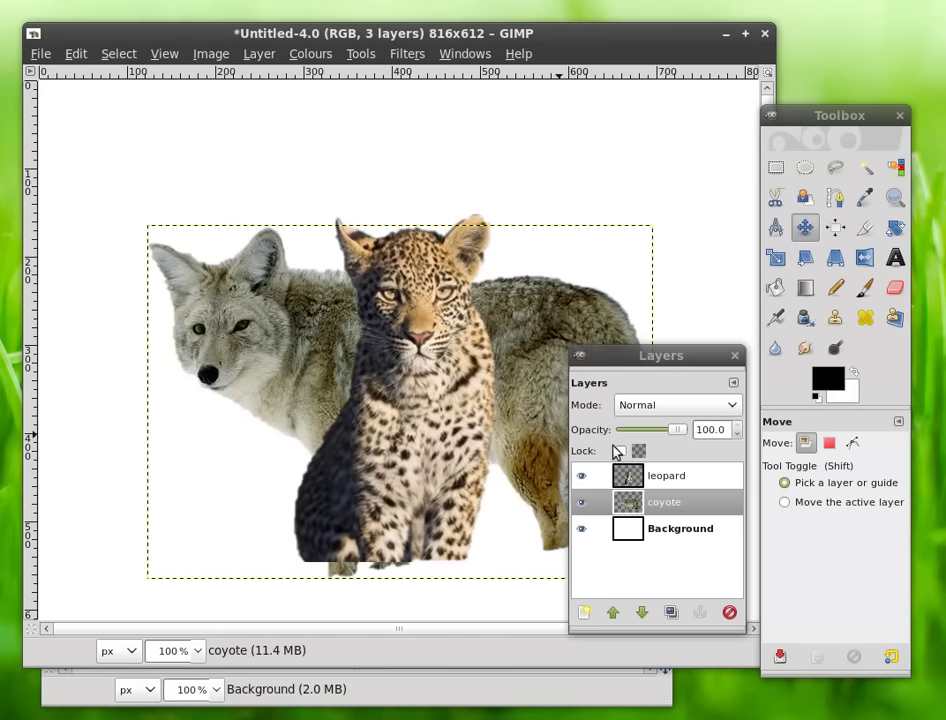
left_click(668, 477)
left_click(668, 505)
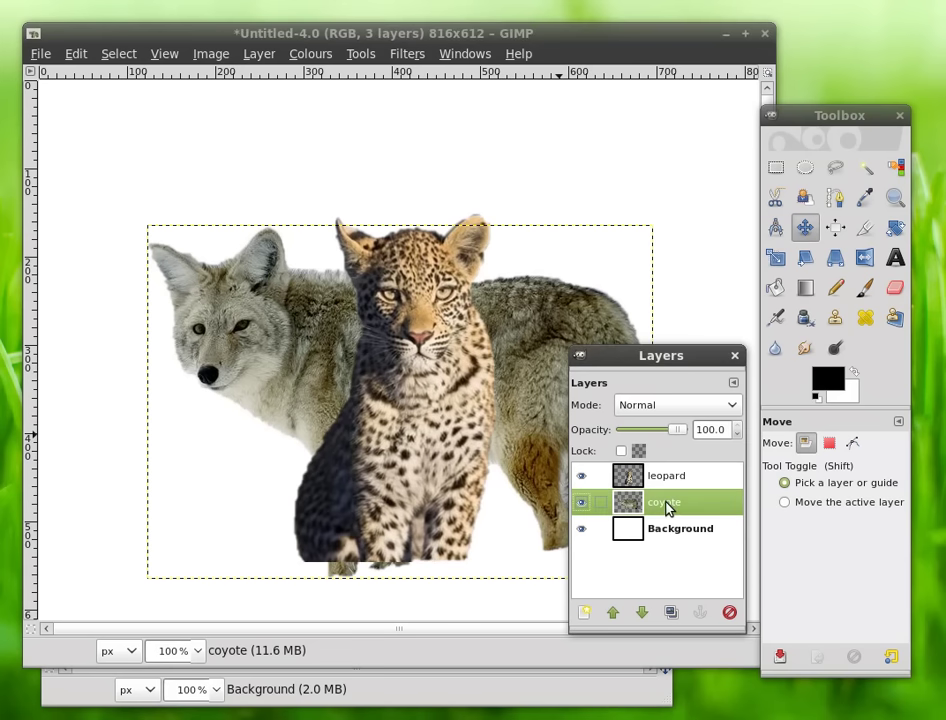
Shrink the coyote layer with the Scale tool in two passes
left_click(775, 257)
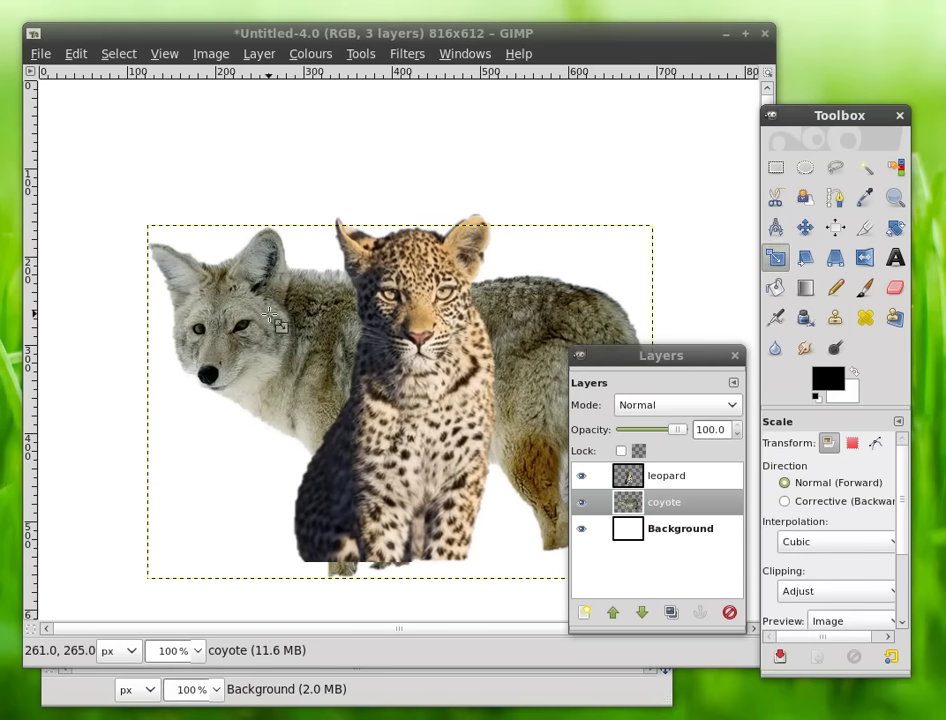
left_click_drag(270, 318, 338, 352)
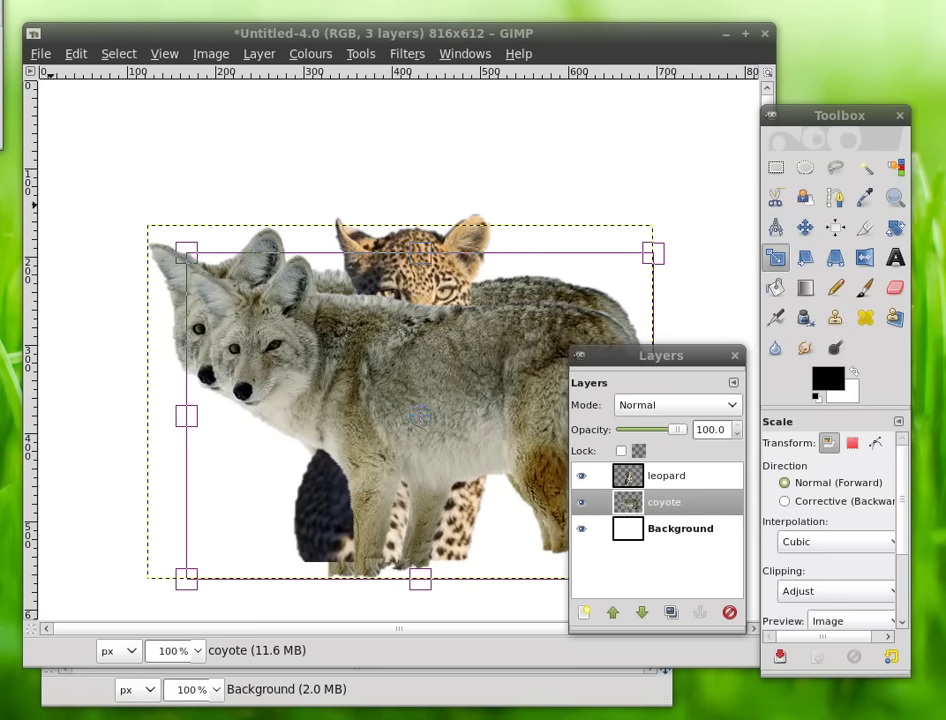
key("Return")
left_click(433, 413)
left_click_drag(433, 413, 382, 420)
key("Return")
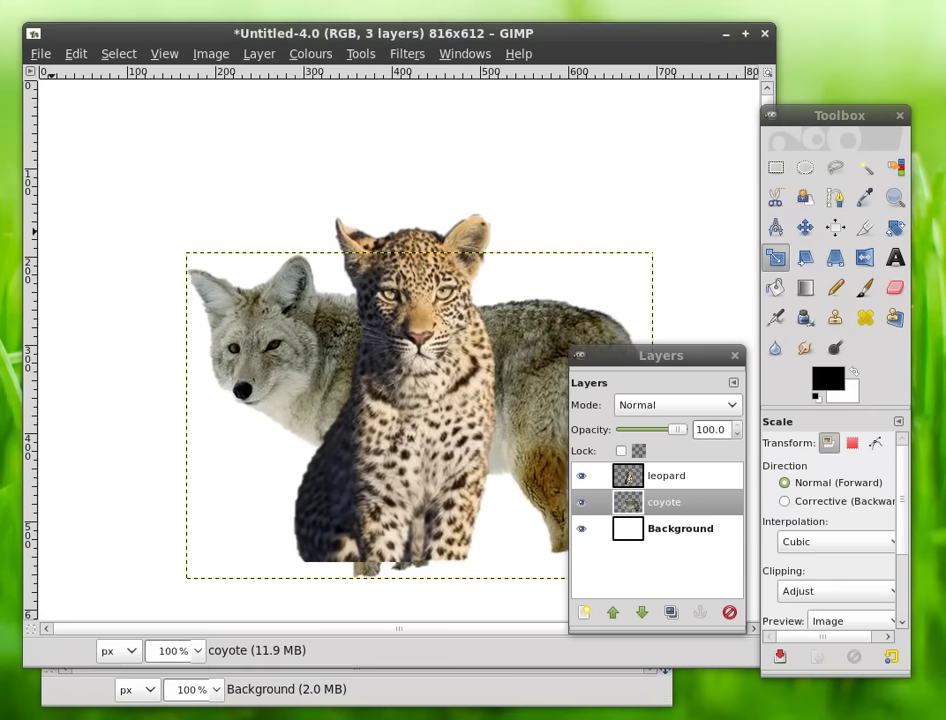
Move the coyote left, dock the Layers dialog and select the Background layer
left_click(805, 227)
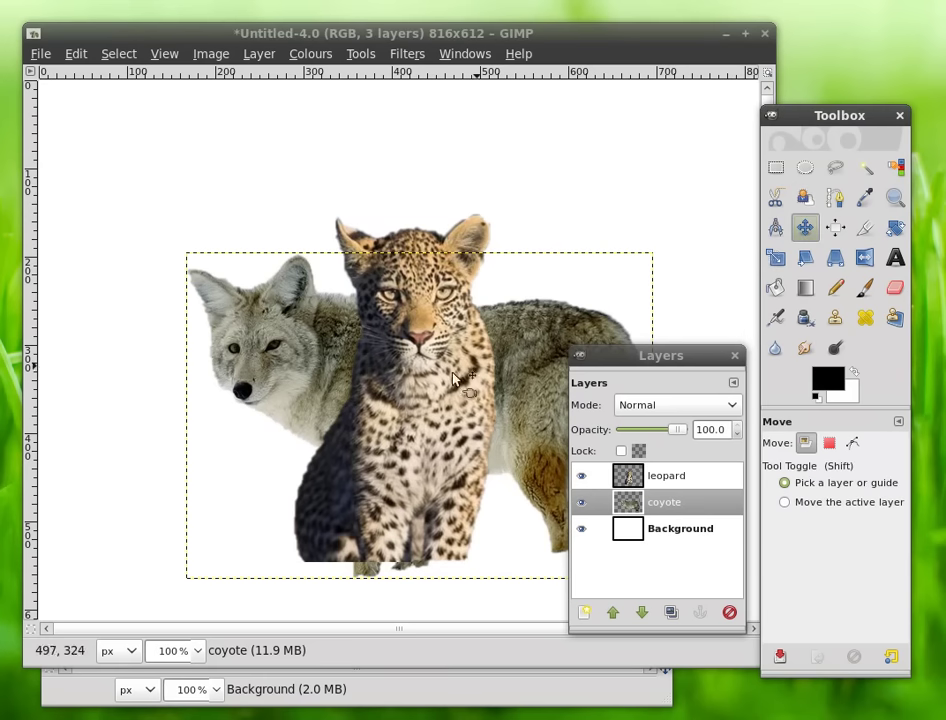
mouse_move(358, 381)
left_mouse_down()
mouse_move(290, 373)
mouse_move(299, 388)
left_mouse_up()
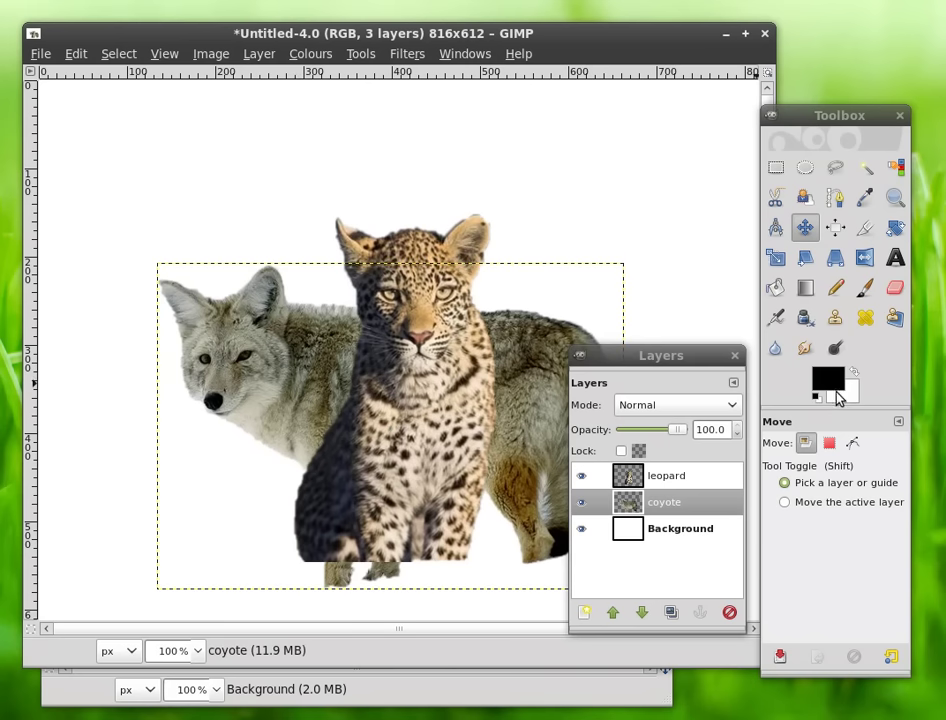
left_click_drag(670, 356, 861, 447)
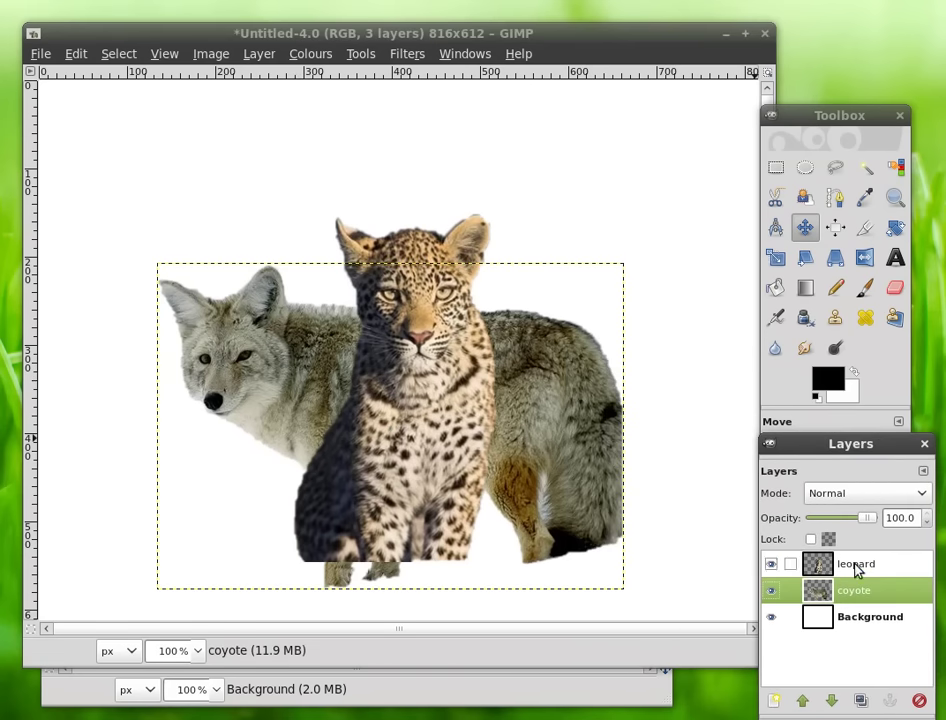
left_click(851, 615)
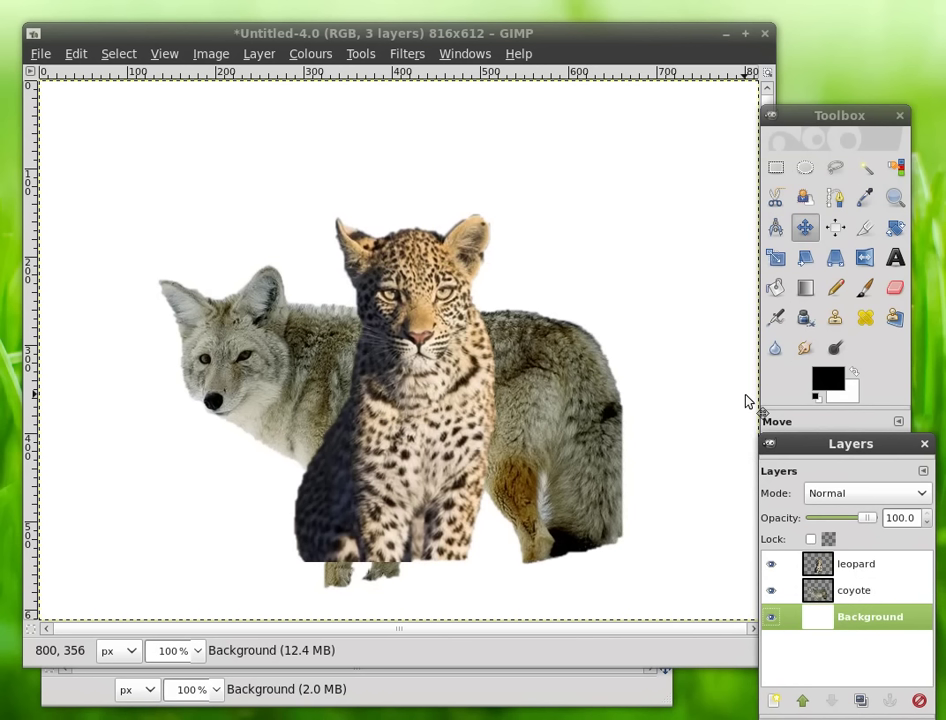